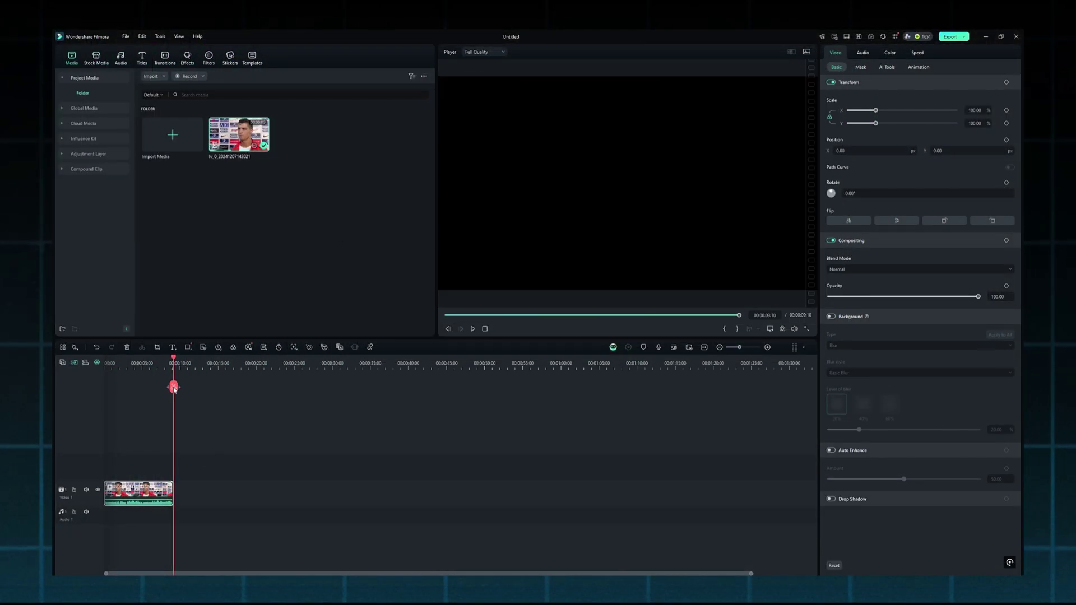
- Enable AI Voice Enhancer on the interview clip, test playback, and set Beautification to 71
left_click_drag(172, 362, 105, 371)
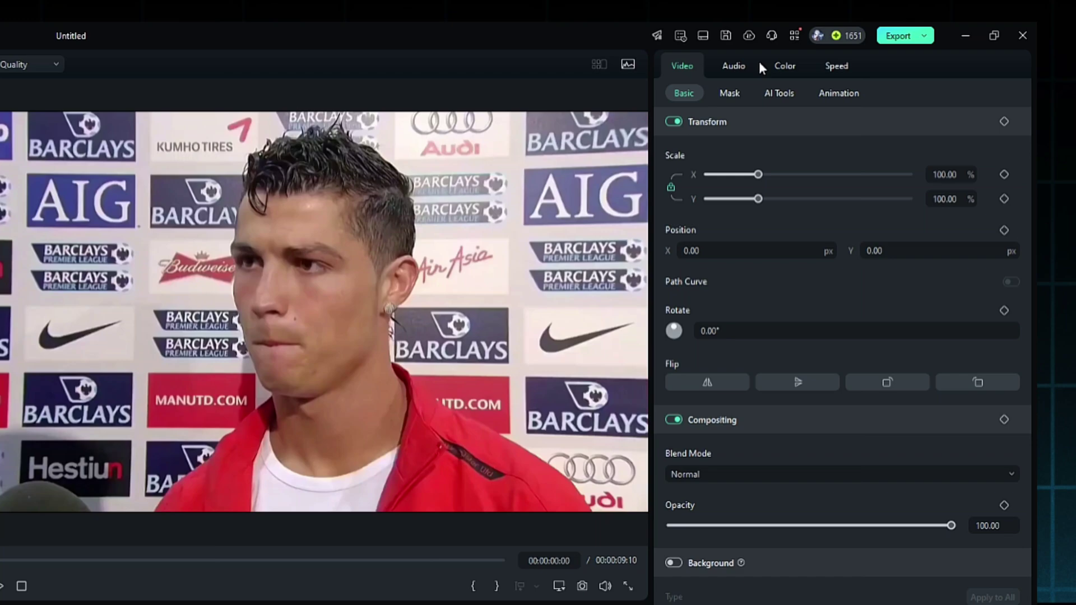
left_click(863, 53)
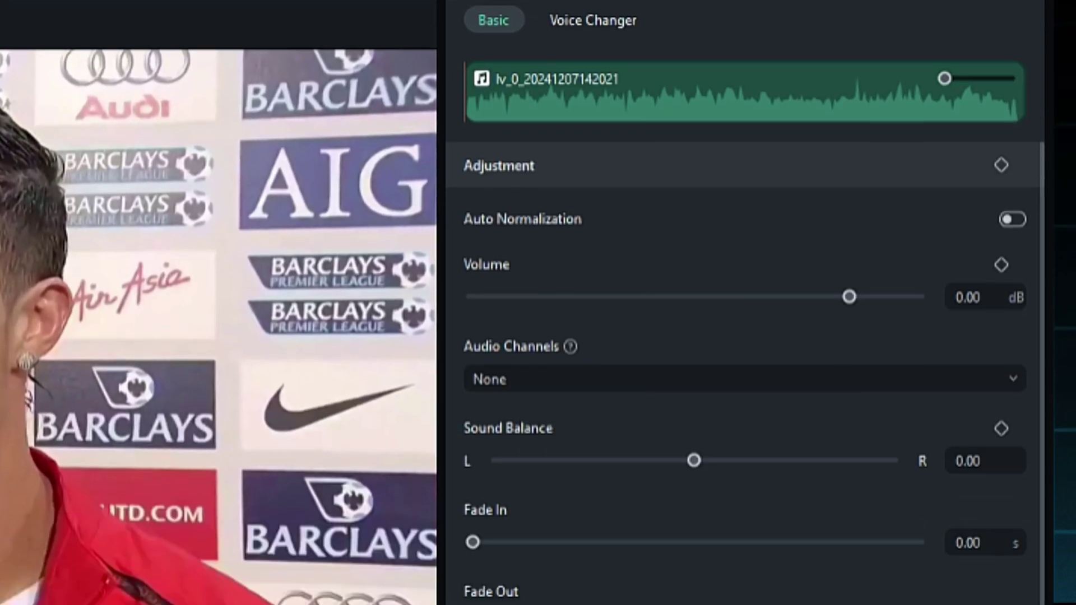
scroll(572, 336, "down", 5)
left_click(477, 172)
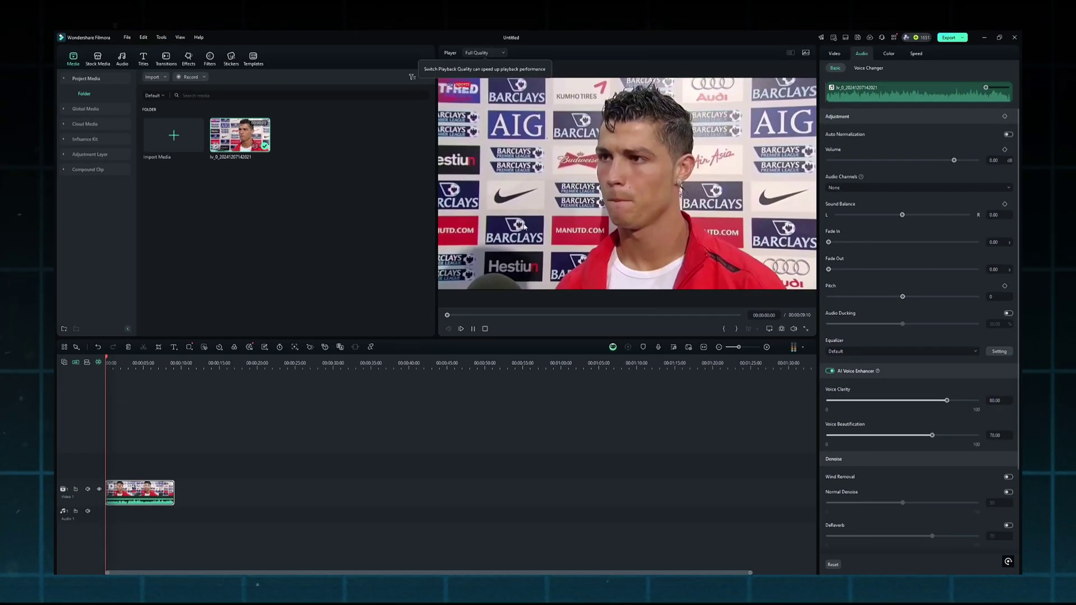
key("space")
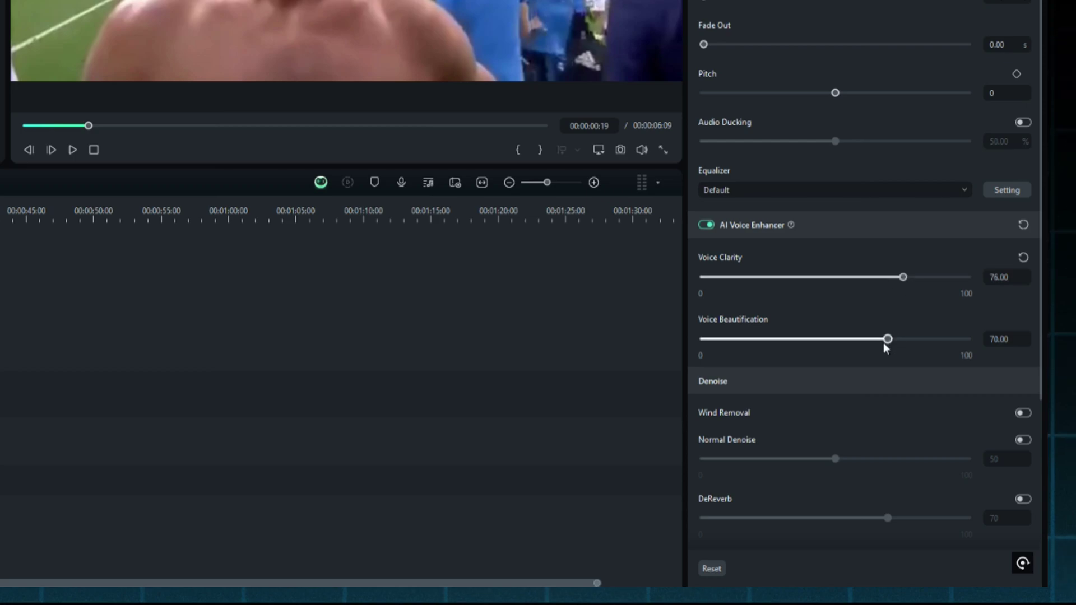
left_click_drag(895, 340, 889, 339)
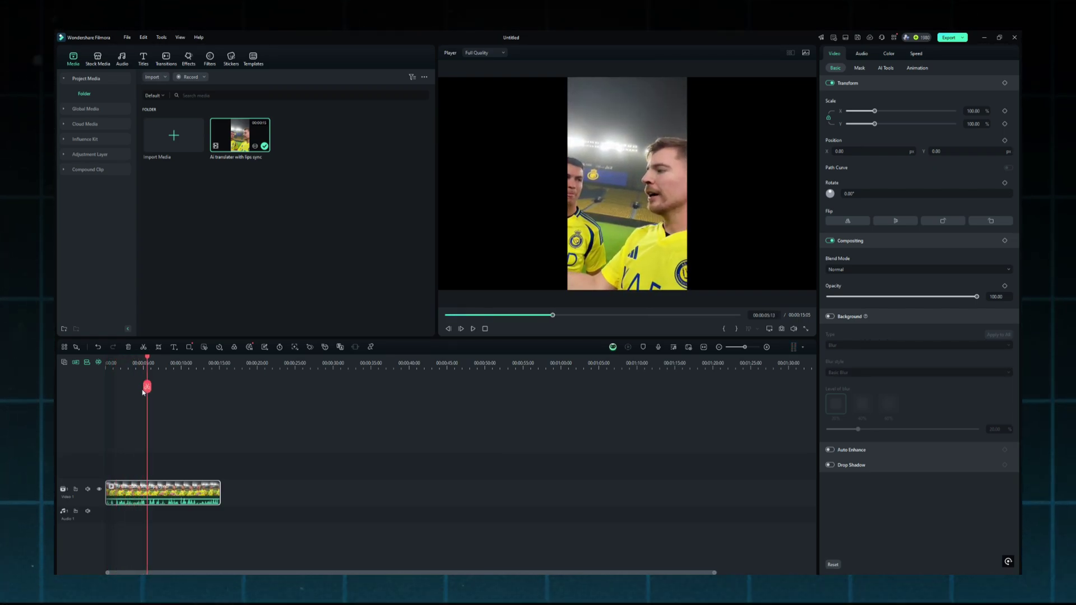
- Deselect the football clip on the timeline and rewind it to the first frame
left_click(144, 452)
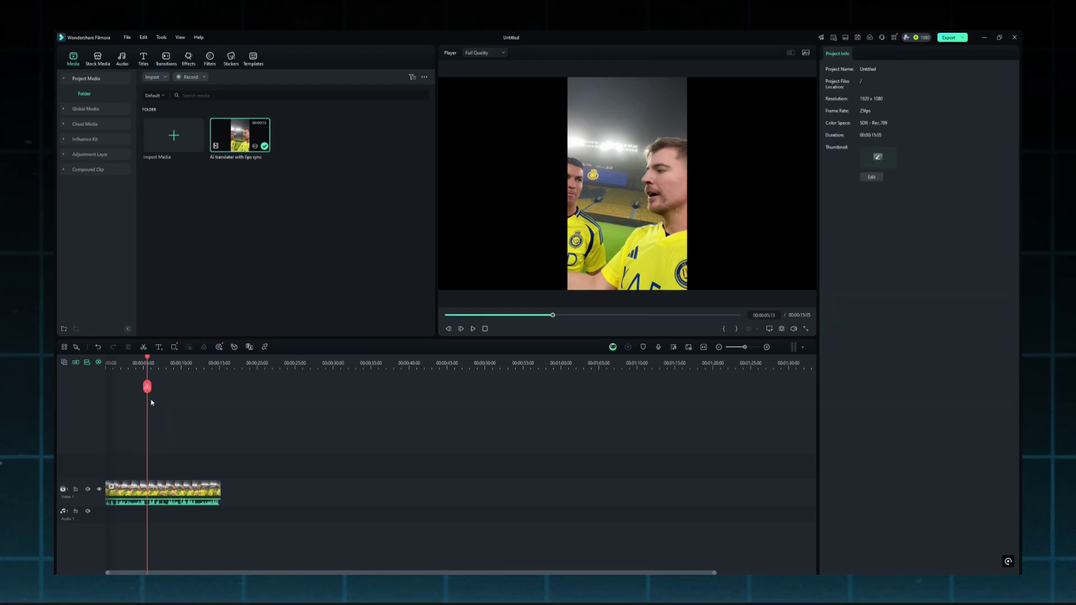
key("Home")
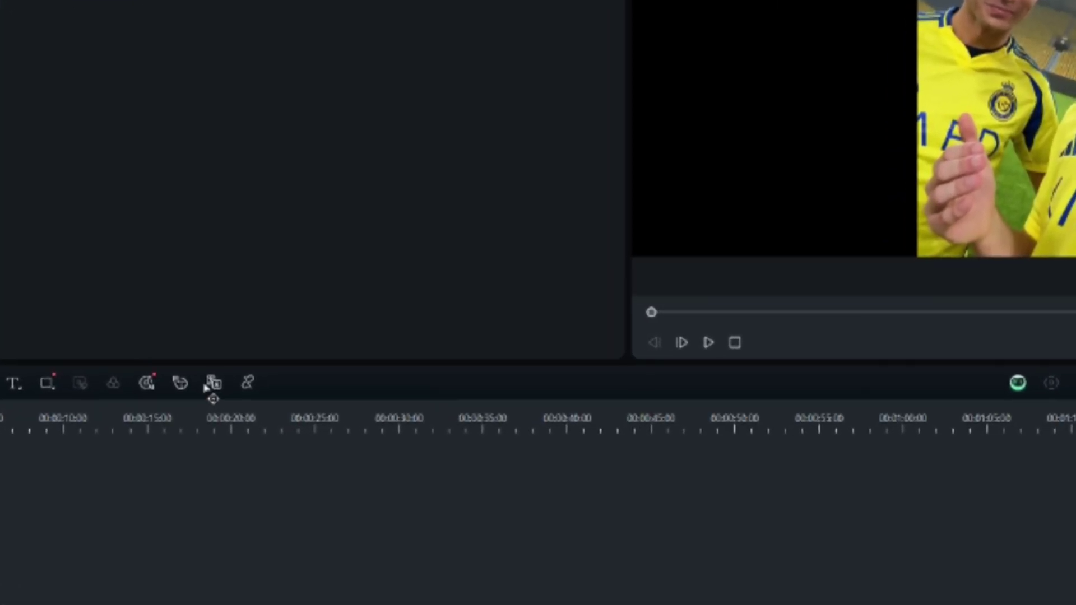
- Request an AI Translation from English (US) to Spanish (Spain) with lip-sync via Try Free
left_click(248, 347)
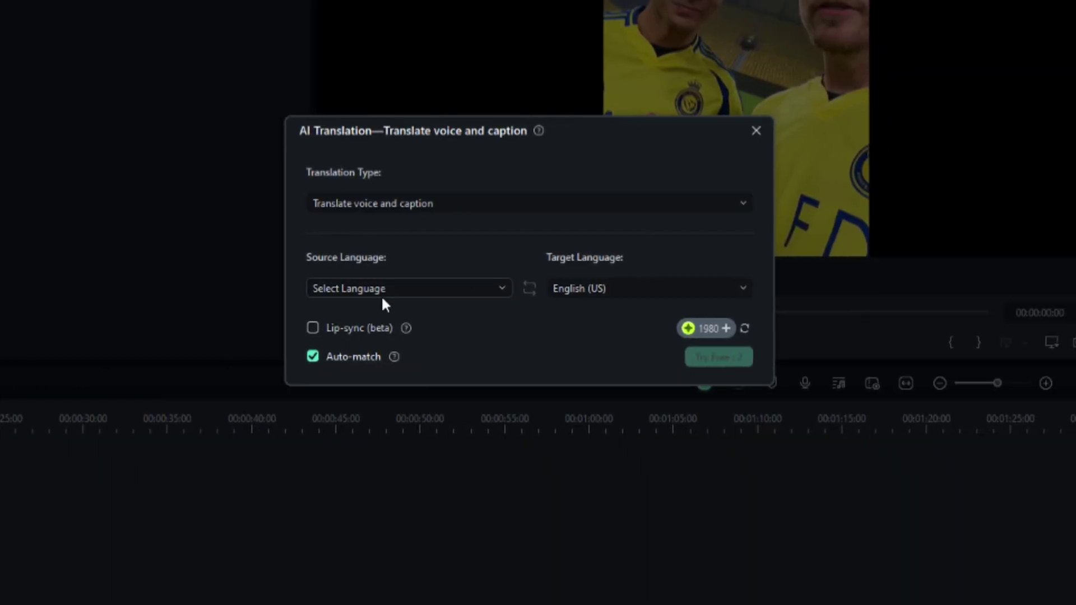
left_click(383, 290)
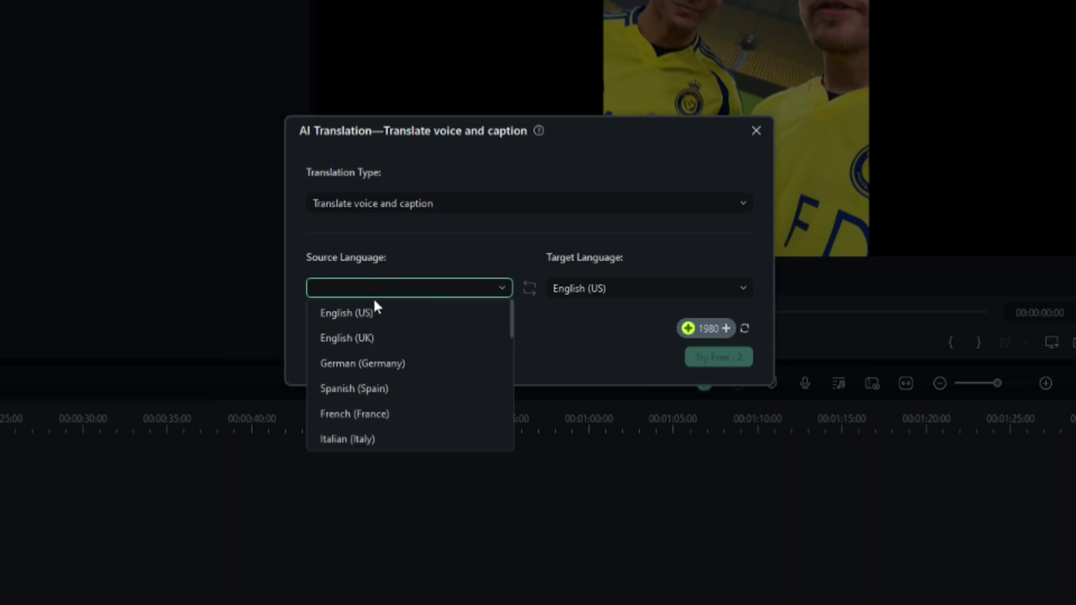
left_click(374, 316)
left_click(575, 288)
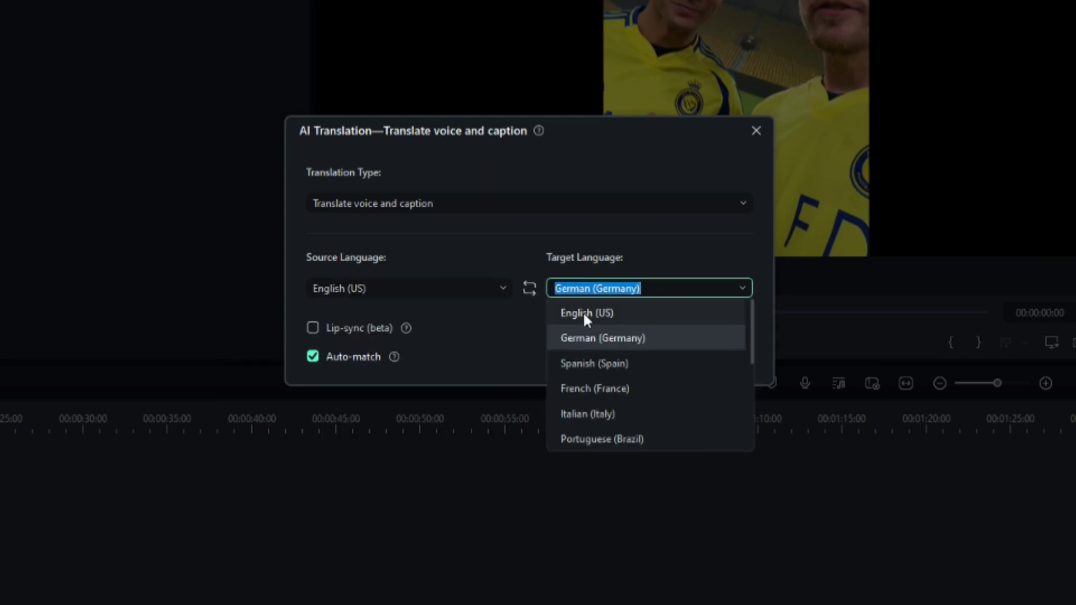
left_click(611, 366)
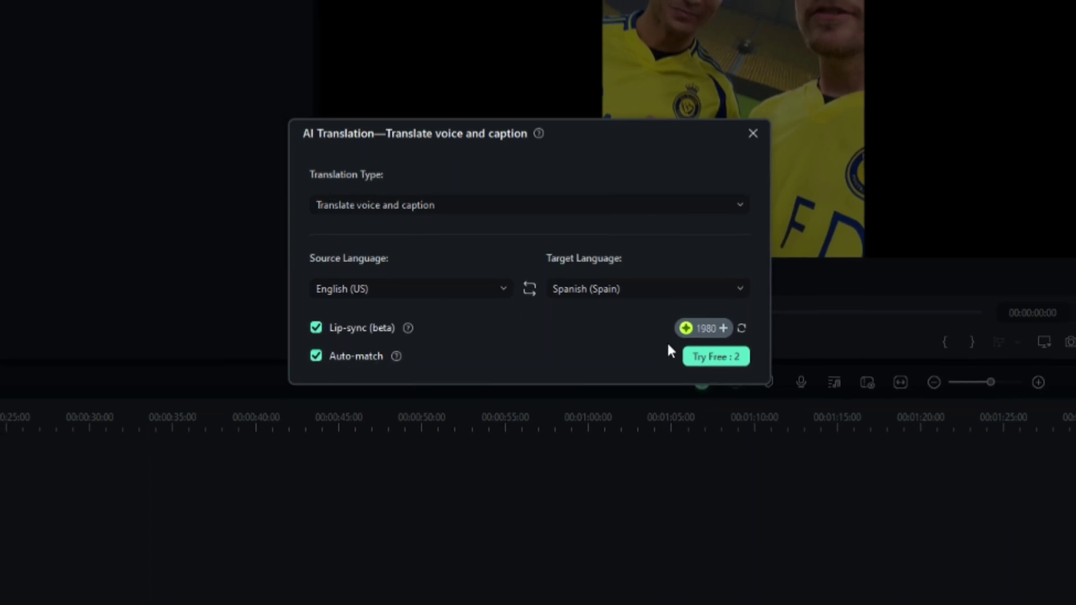
left_click(718, 358)
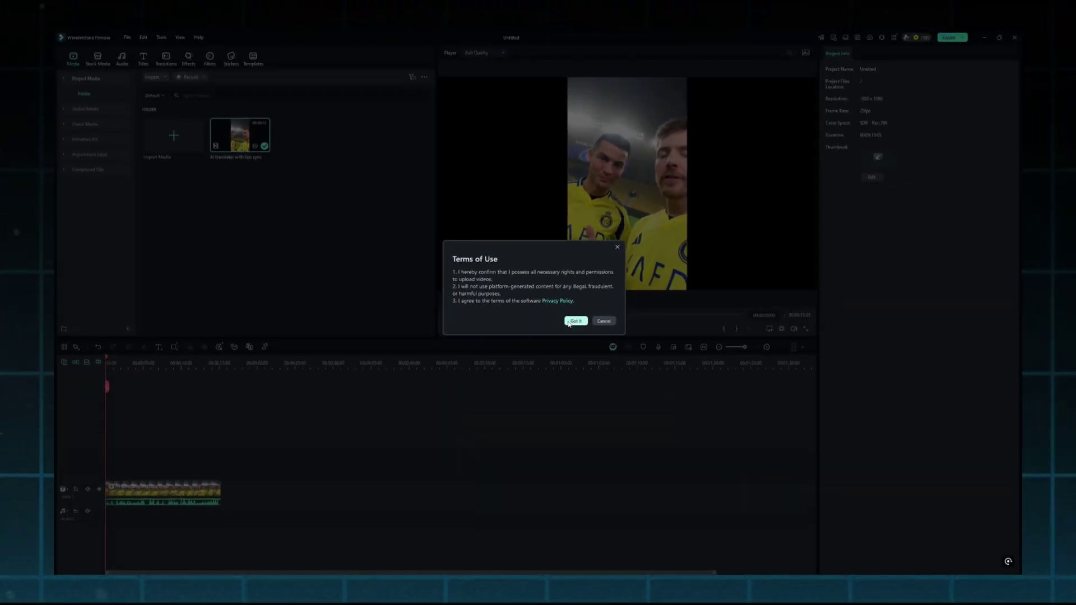
- Accept the AI Translation Terms of Use so the Spanish translation starts
left_click(574, 322)
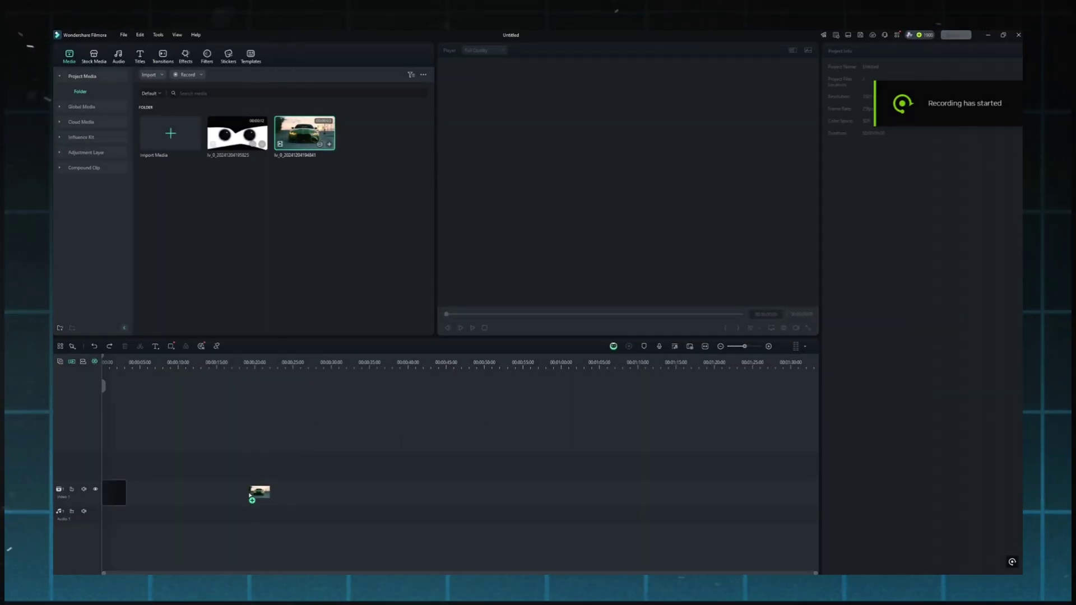
- Add the green car clip to the timeline, match the project resolution, and preview it
left_click_drag(251, 499, 259, 496)
left_click(499, 318)
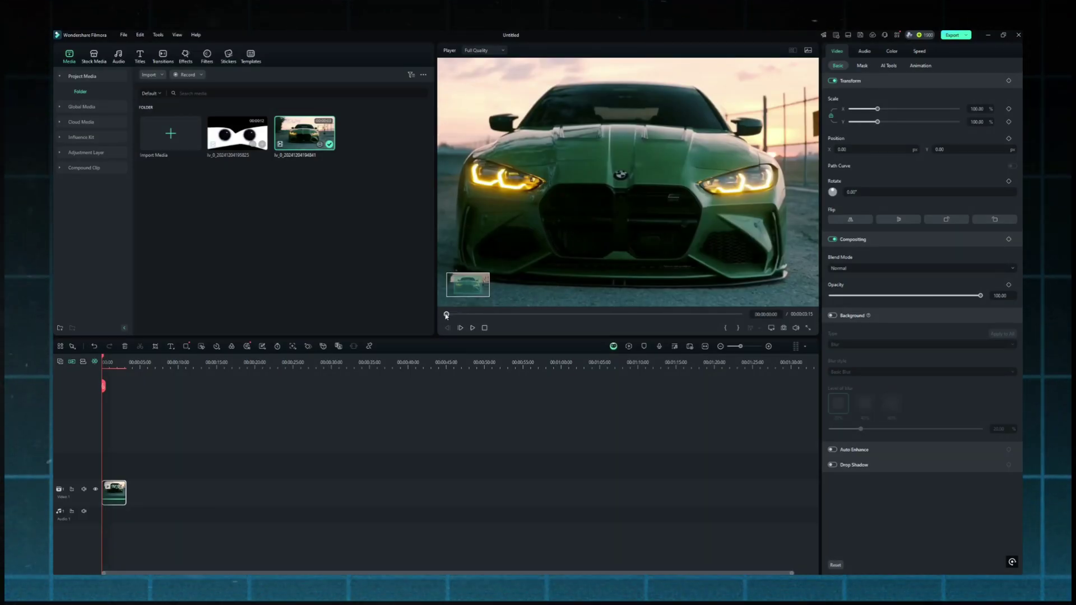
left_click_drag(447, 315, 656, 315)
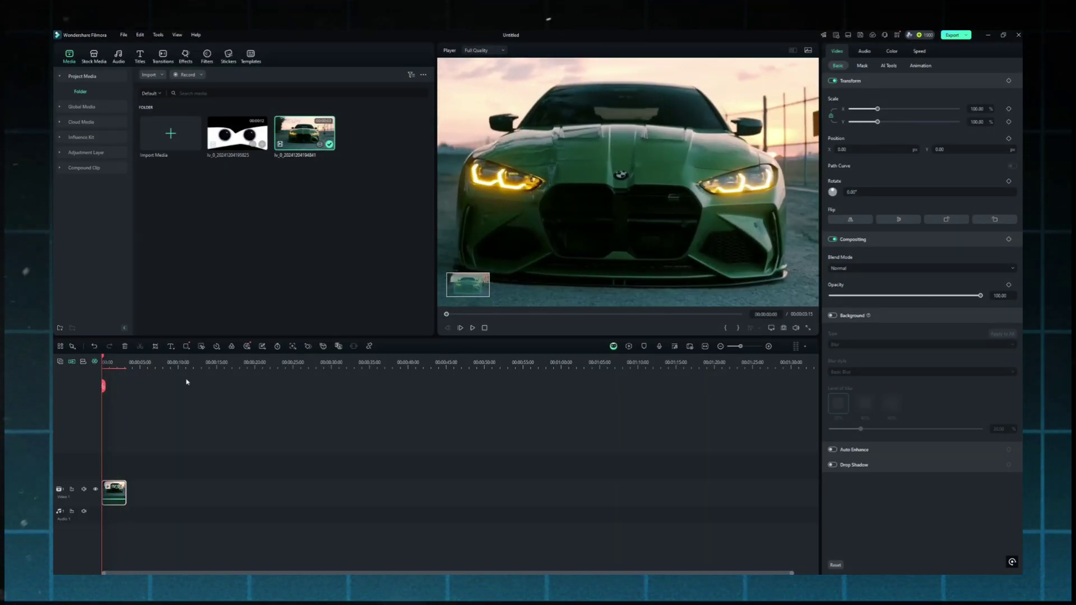
left_click(607, 232)
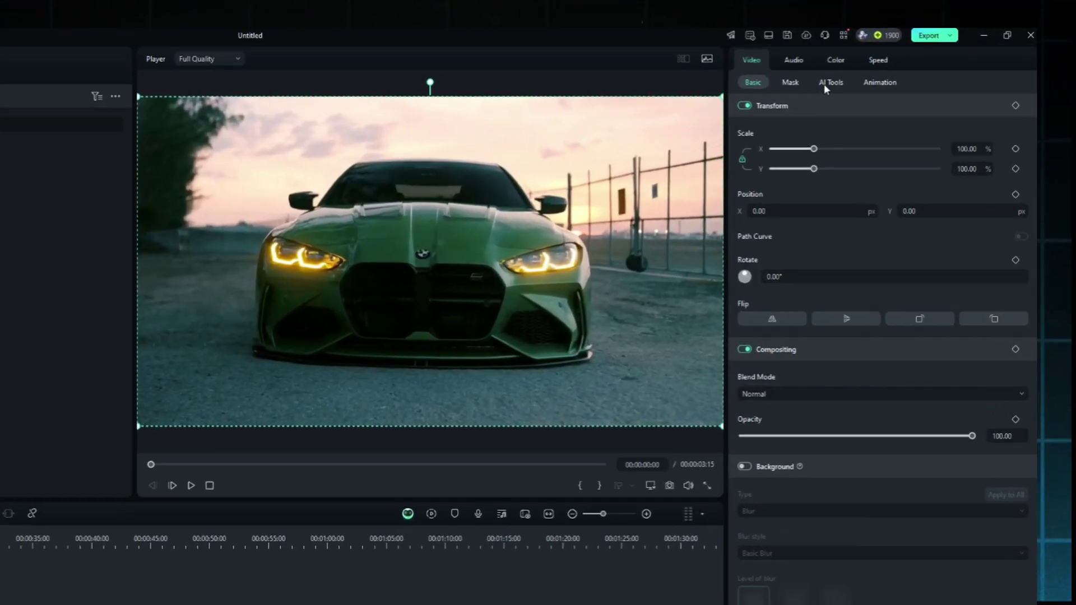
- Enable Advanced Planar Tracking on the car clip and fit the tracking box around the windshield
left_click(766, 100)
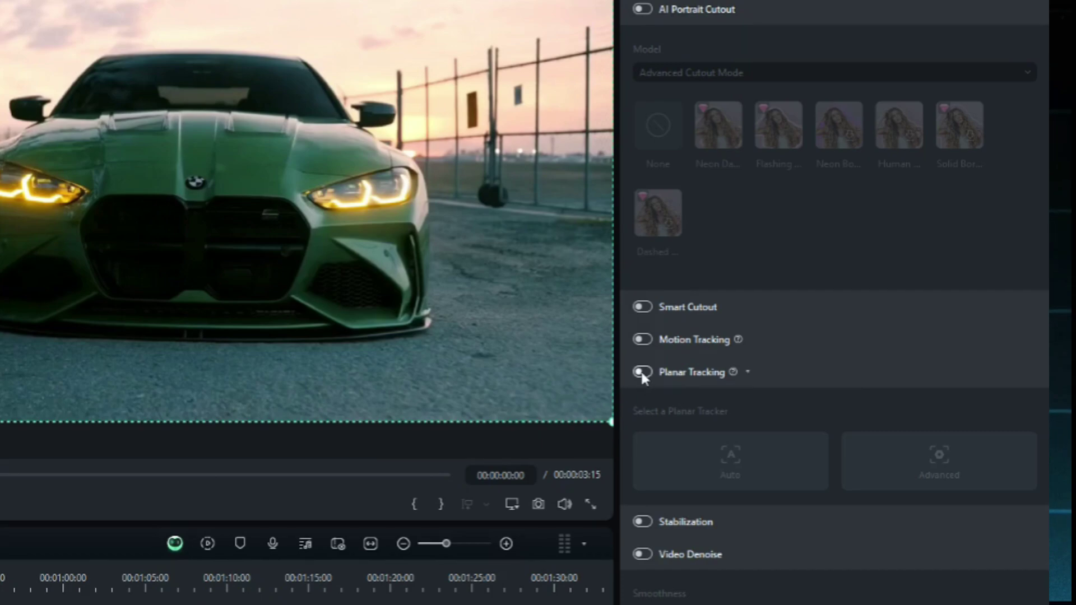
left_click(642, 376)
left_click(936, 475)
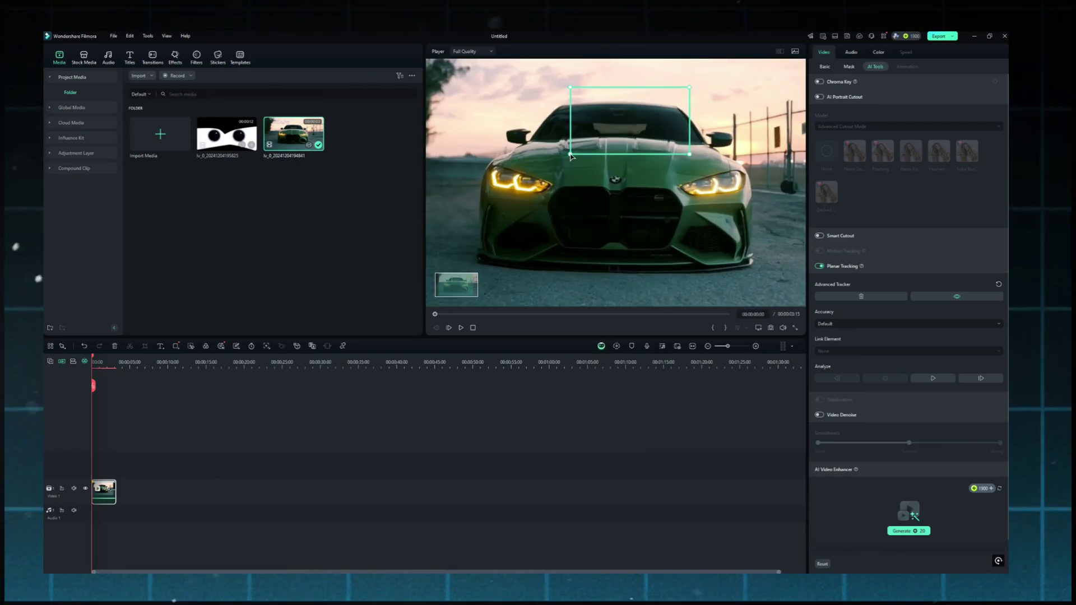
left_click_drag(571, 157, 538, 168)
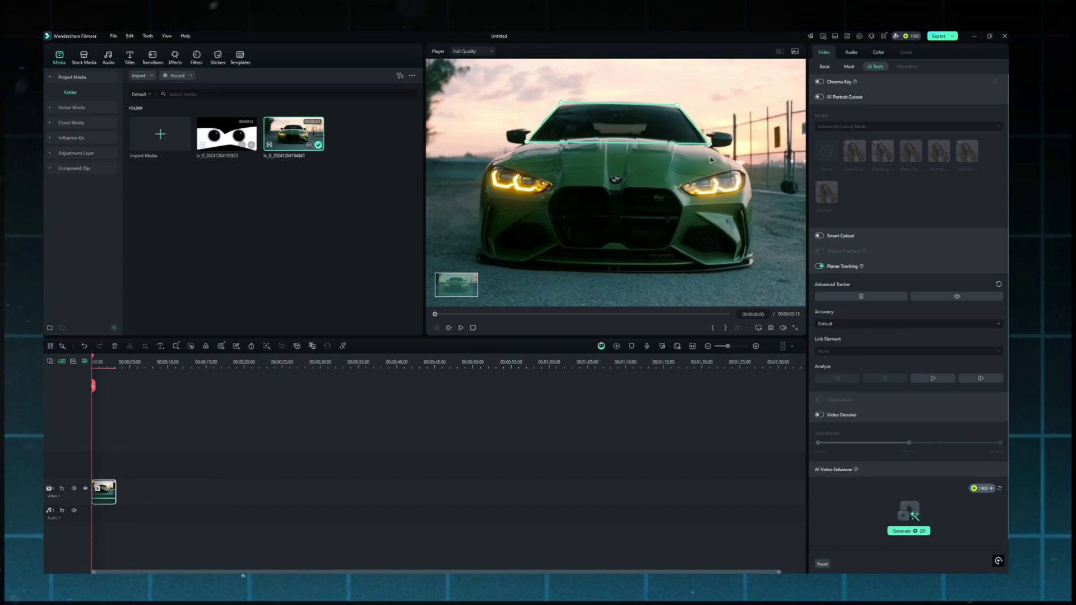
- Analyze the windshield's motion through the car clip at High tracking accuracy
left_click(909, 325)
left_click(907, 361)
left_click(932, 380)
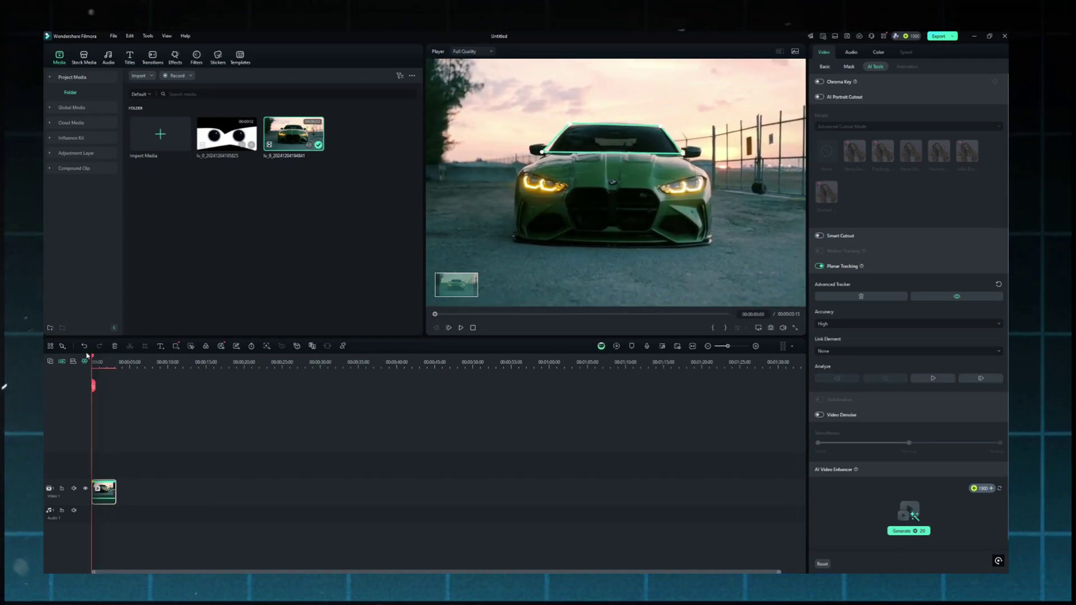
- Link the cartoon eyes video file to the tracked windshield
left_click(835, 350)
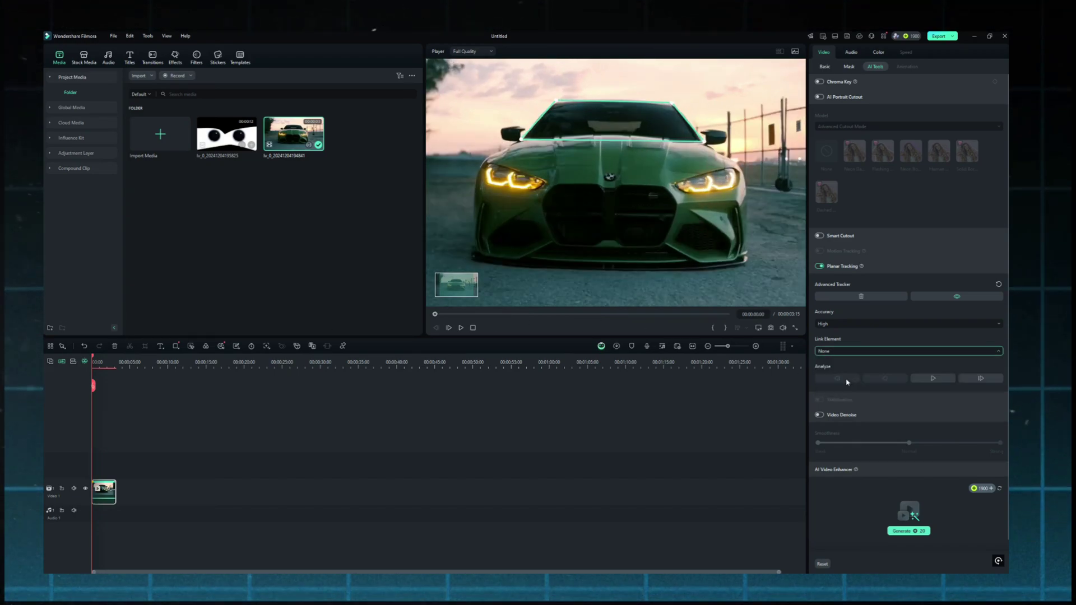
left_click(841, 371)
left_click(128, 156)
left_click(430, 290)
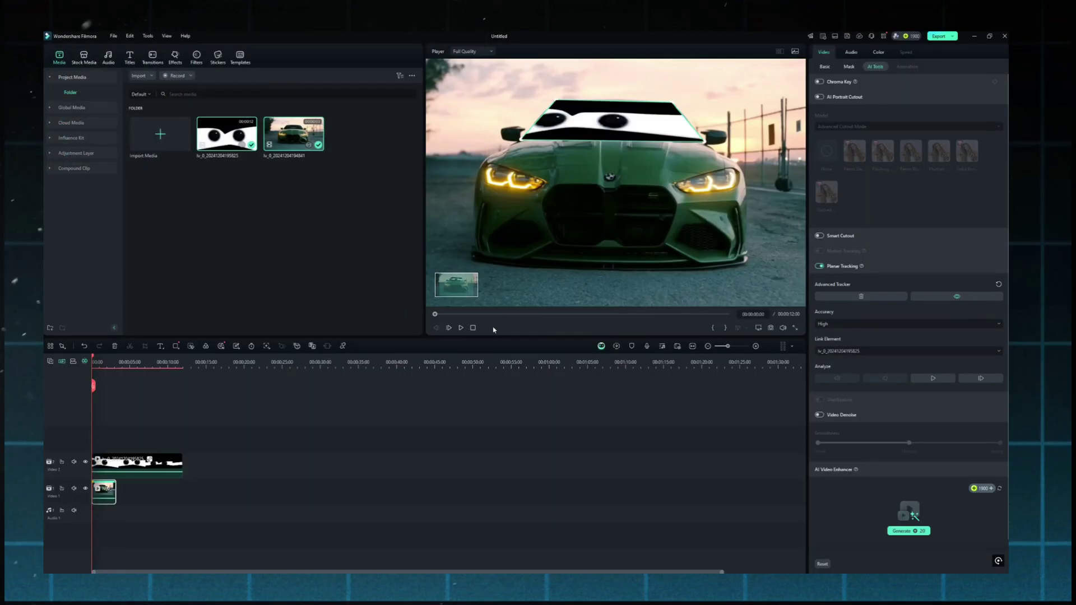
- Play back the tracked eyes overlay from the start and select the eyes clip
left_click(397, 408)
key("space")
key("Home")
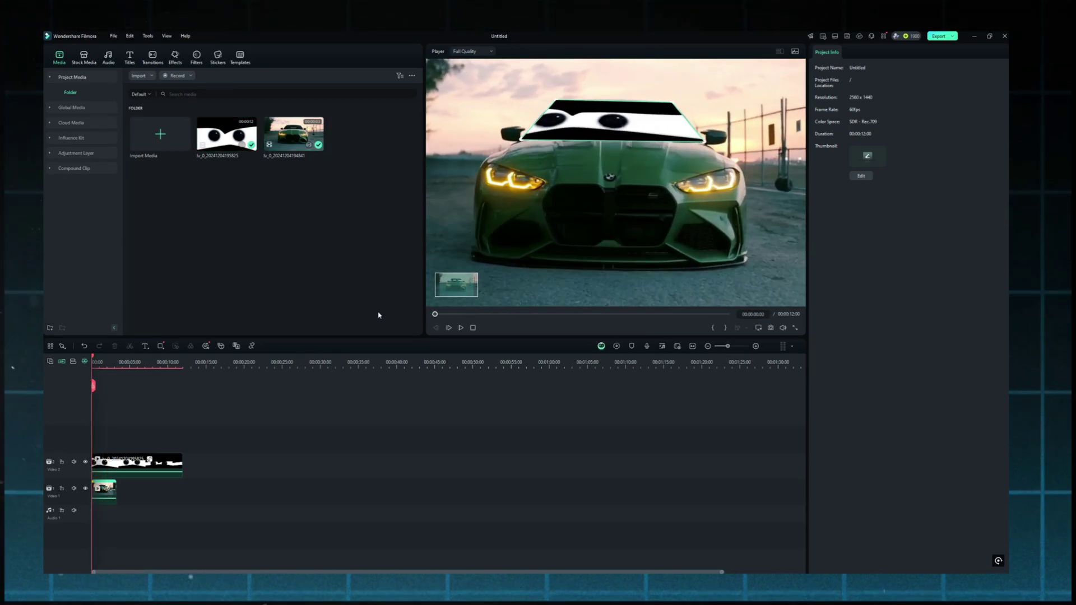
left_click(138, 463)
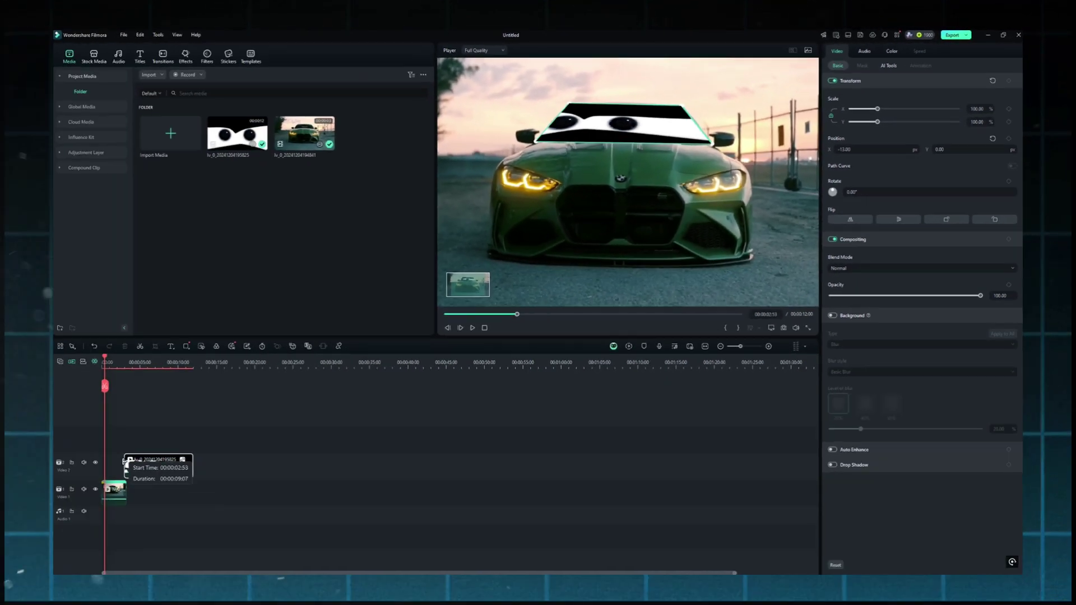
- Shift the eyes clip slightly later on the second track
mouse_move(118, 464)
left_mouse_down()
mouse_move(162, 469)
mouse_move(128, 467)
left_mouse_up()
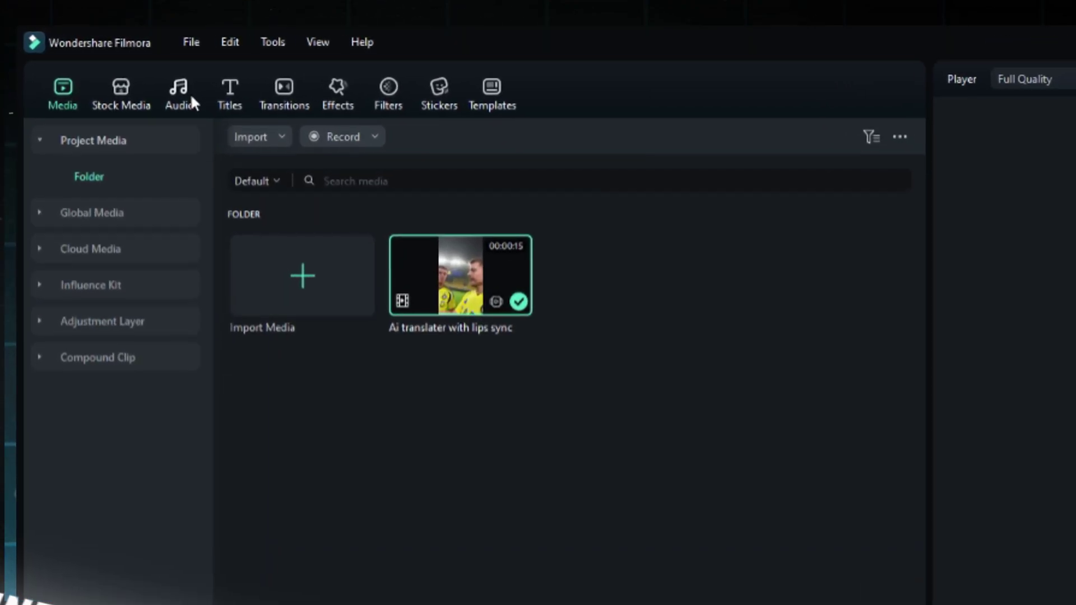
- Generate AI sound effects from the prompt 'whoosh' in the Audio library
left_click(190, 93)
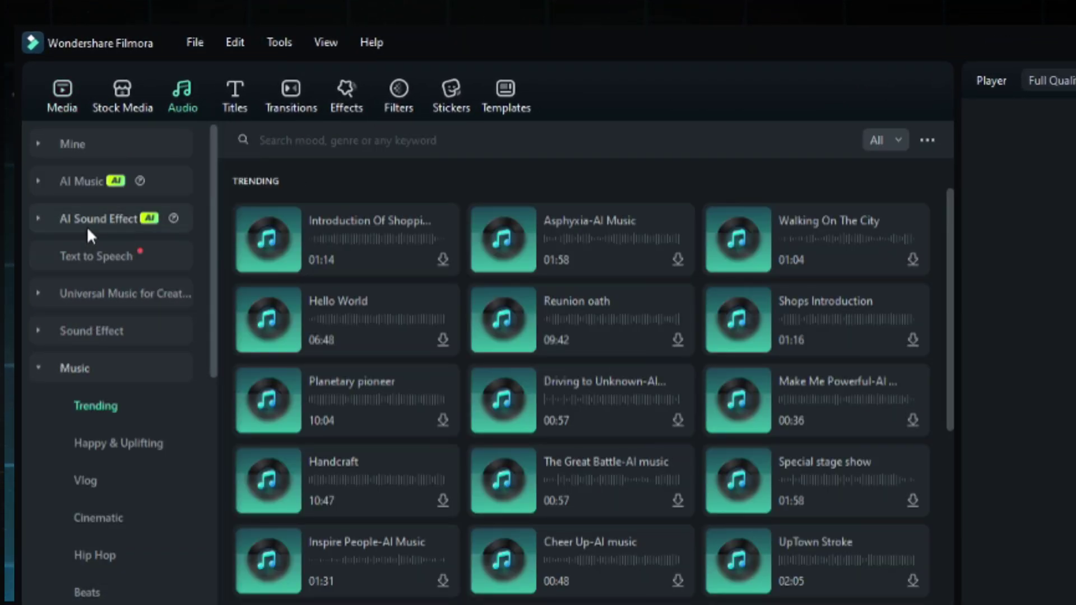
left_click(88, 227)
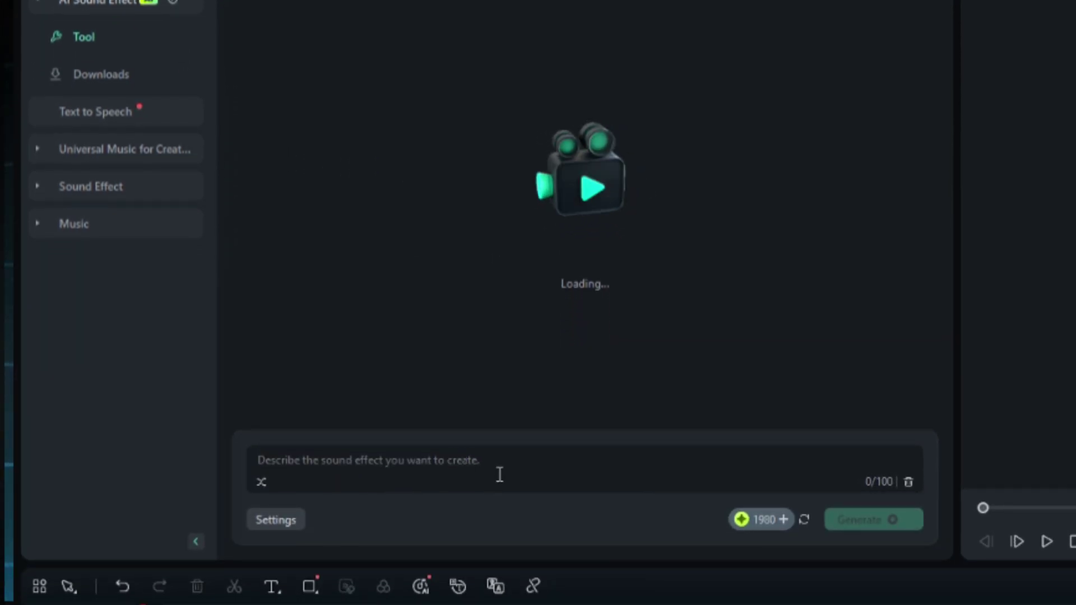
type("whoosh")
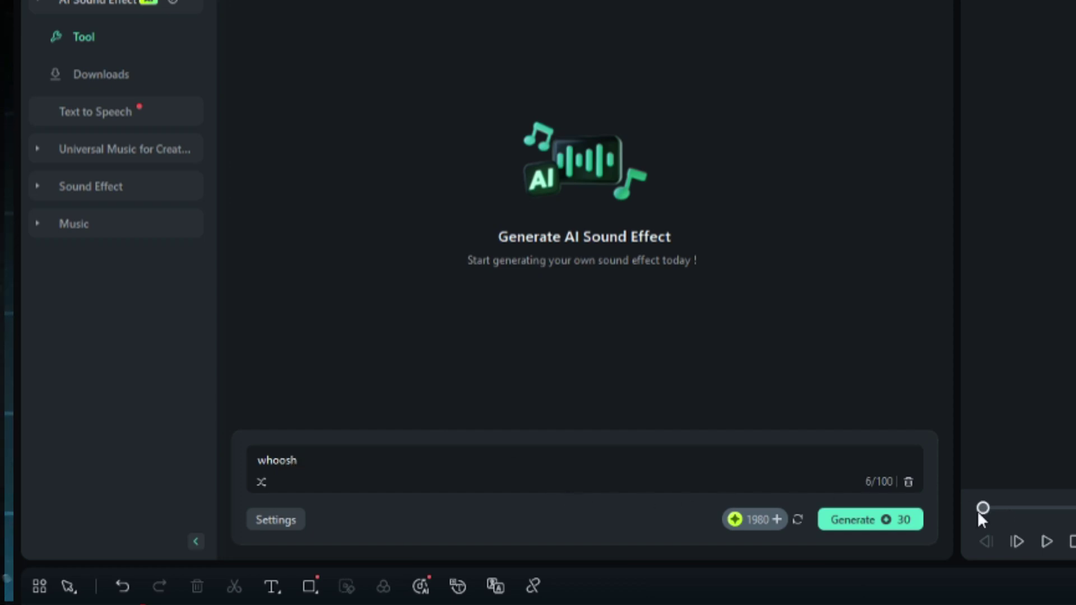
left_click(885, 528)
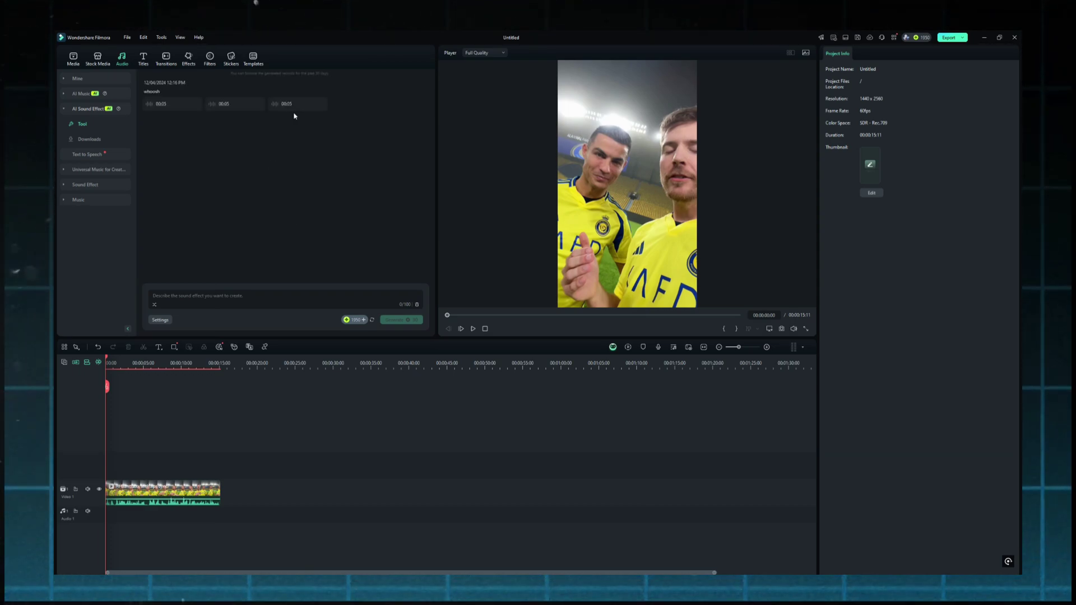
- Preview the whoosh sounds, add the third to the audio track, and play the project
left_click(150, 105)
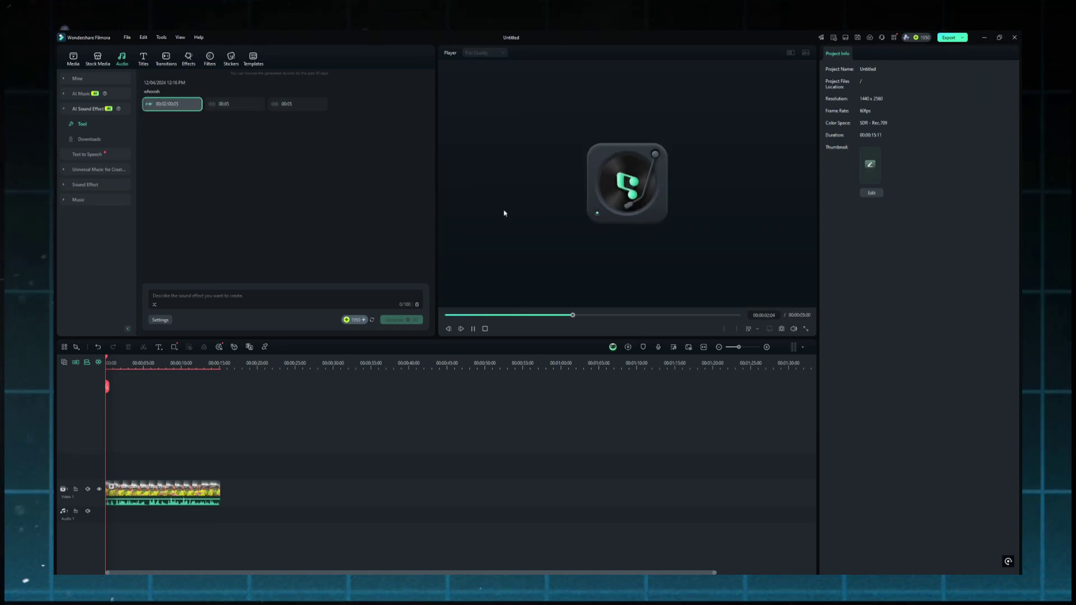
left_click(212, 104)
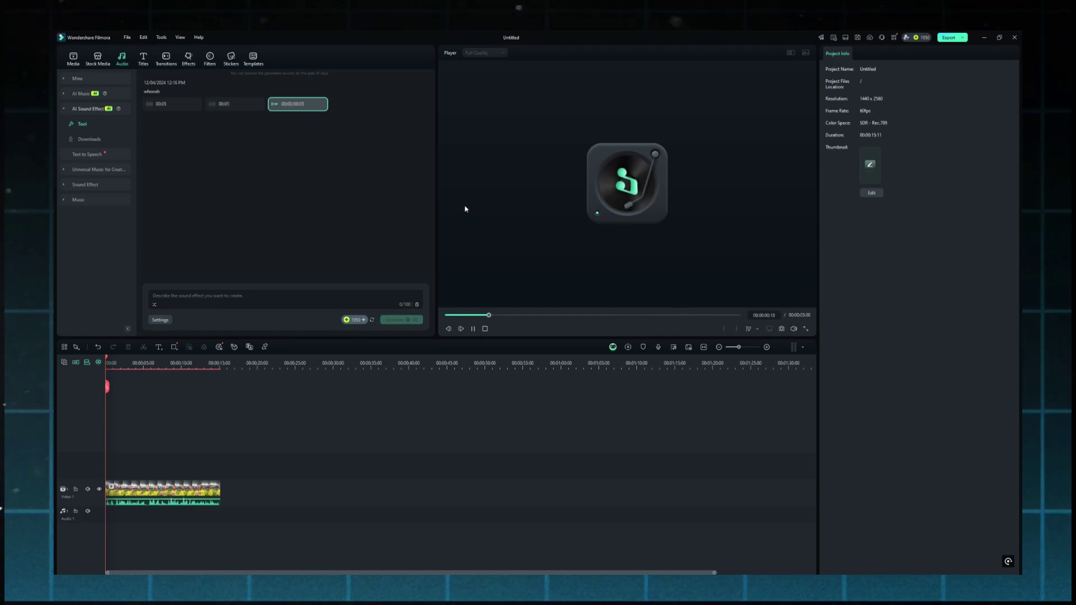
left_click(250, 105)
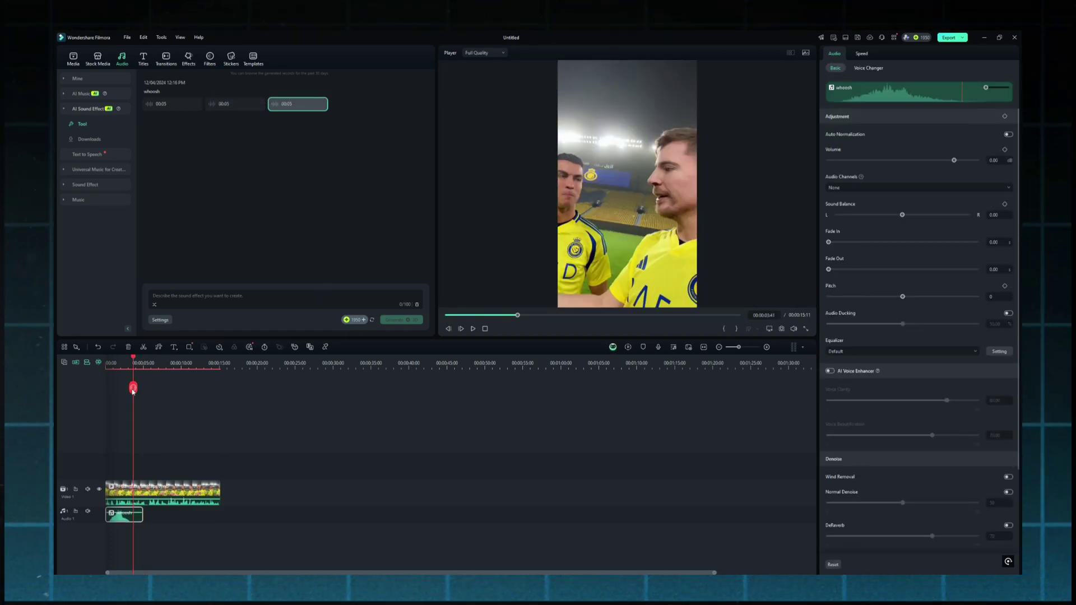
left_click(129, 389)
key("space")
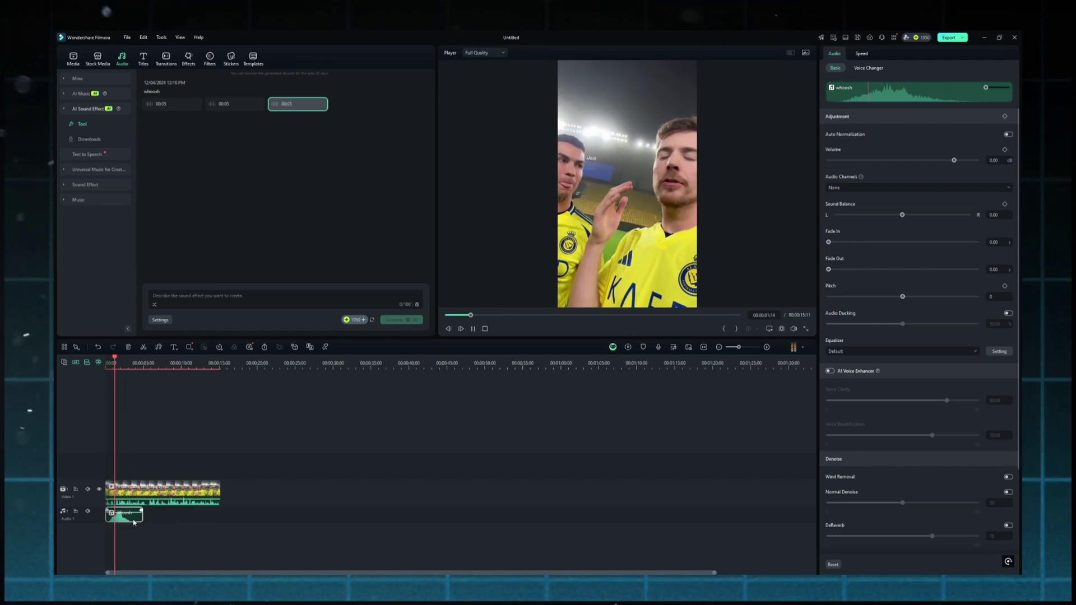
left_click_drag(120, 405, 92, 406)
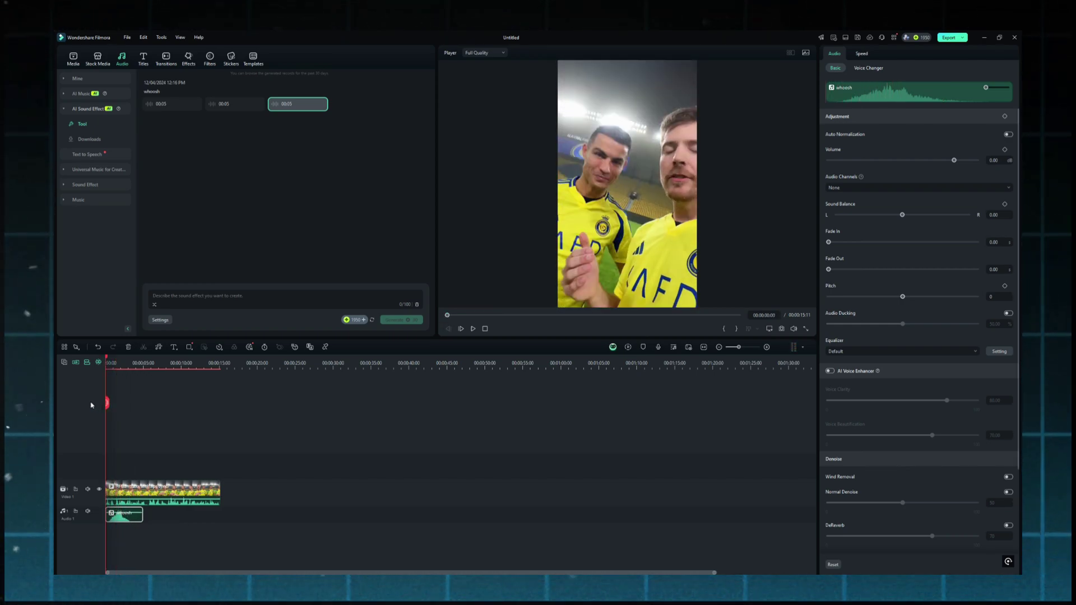
type("Hell")
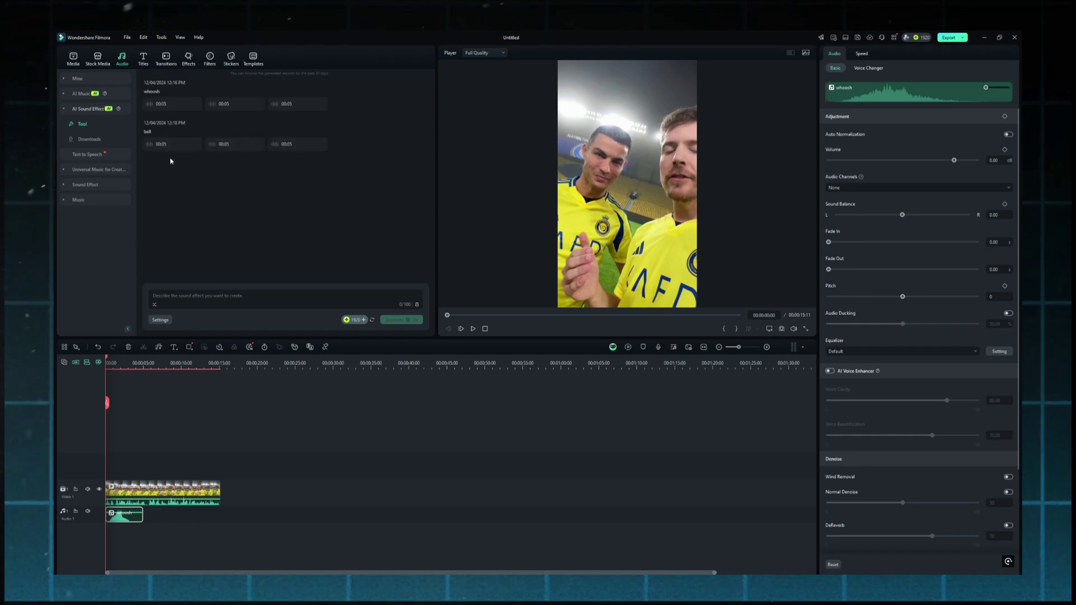
mouse_move(168, 144)
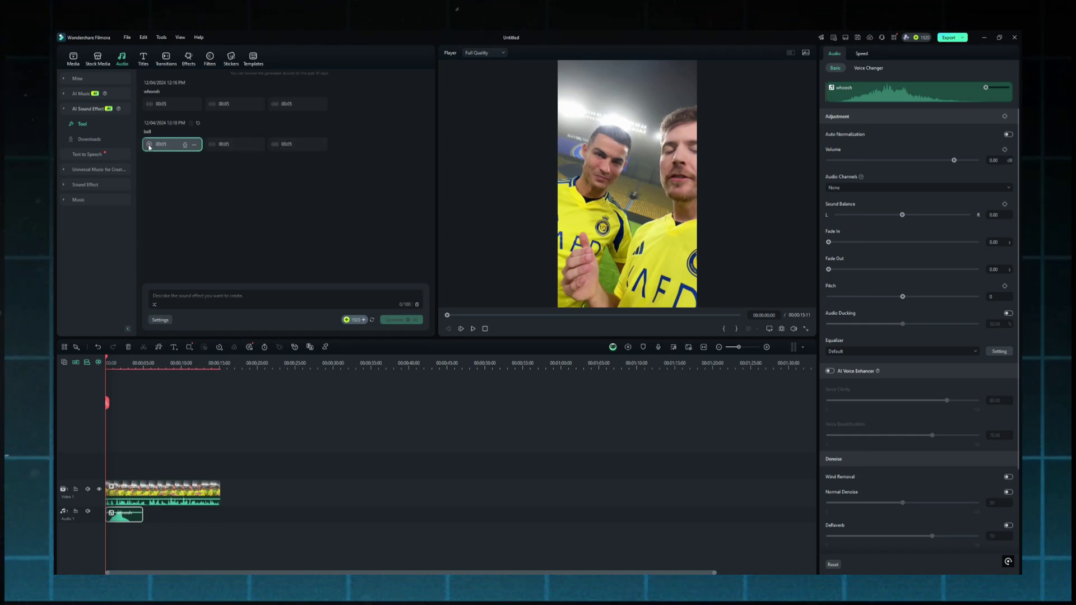
- Preview the first generated bell sound effect
left_click(150, 146)
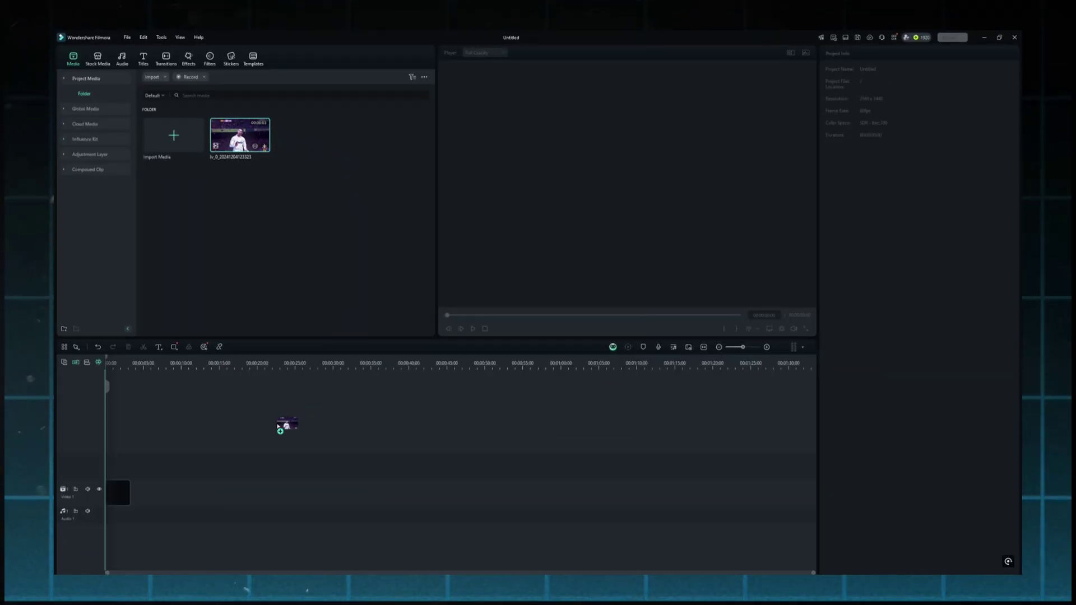
- Place the football player clip on the video track and play it back
left_click_drag(240, 137, 117, 492)
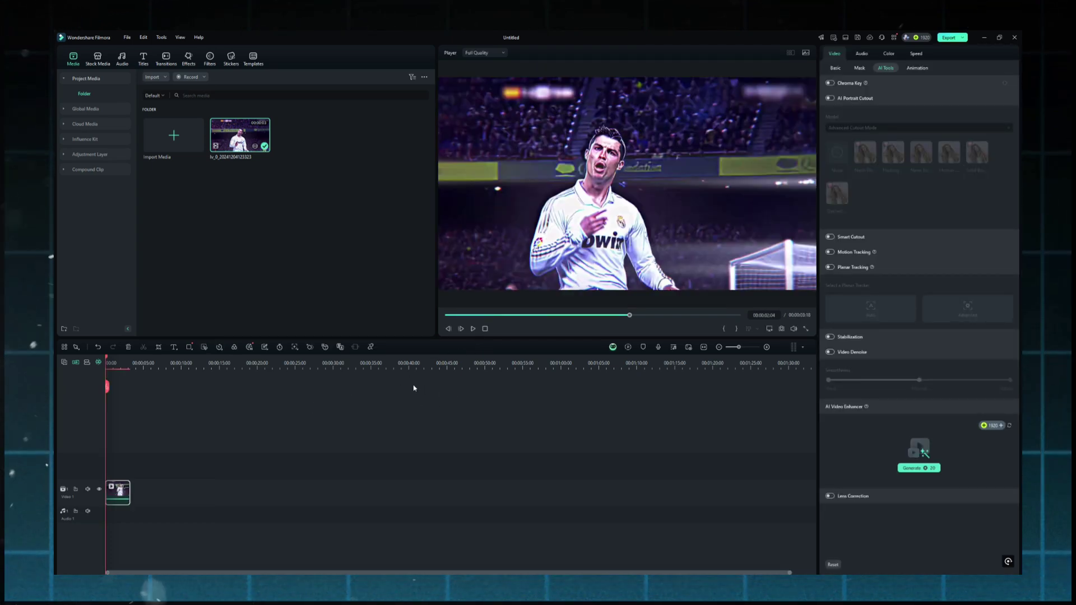
key("space")
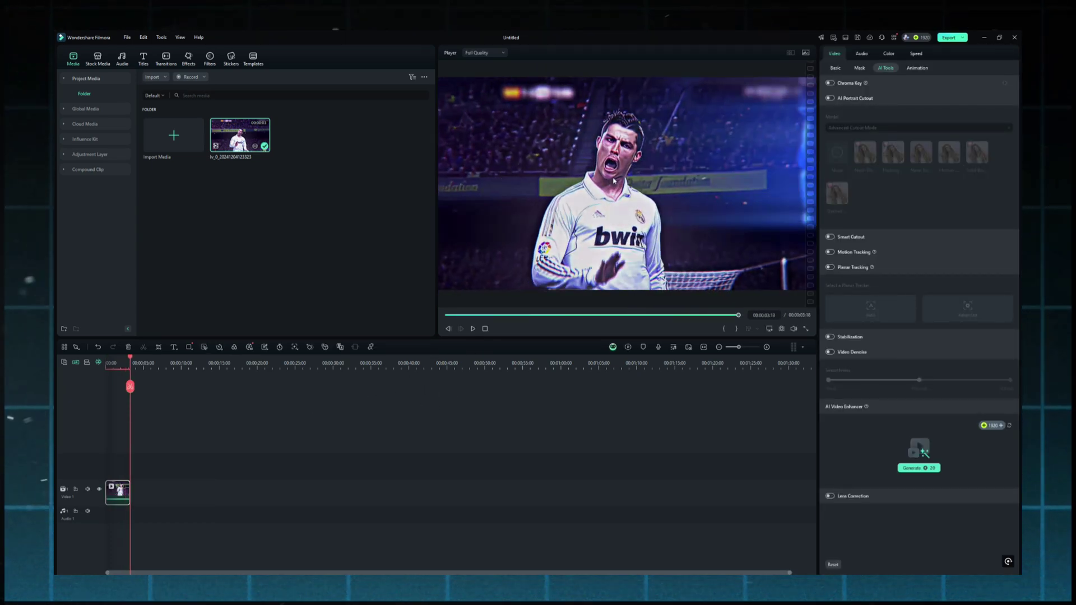
key("space")
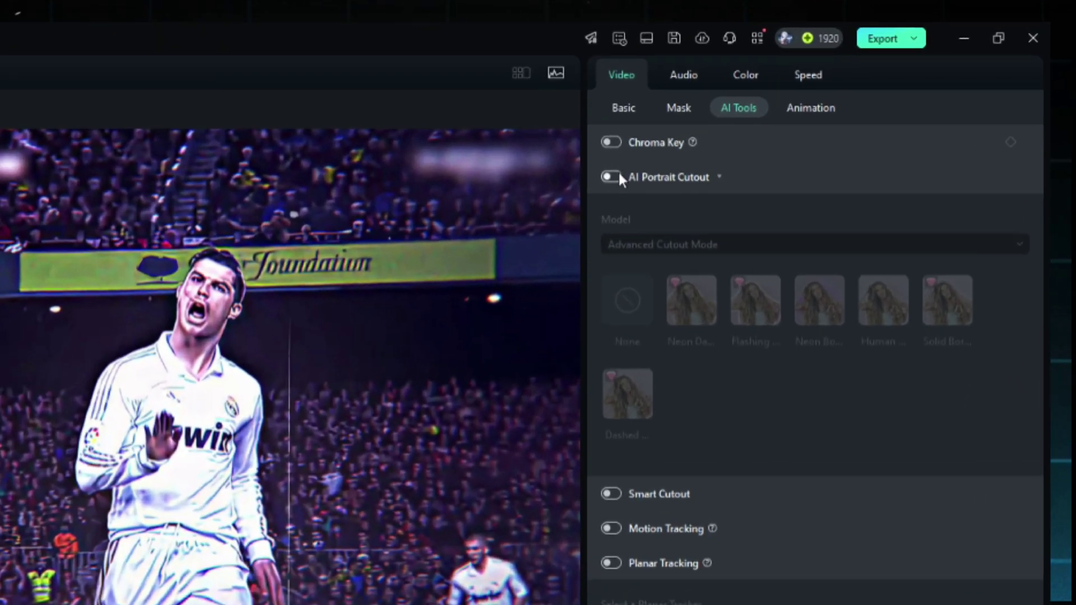
- Turn on AI Portrait Cutout for the football clip
left_click(831, 98)
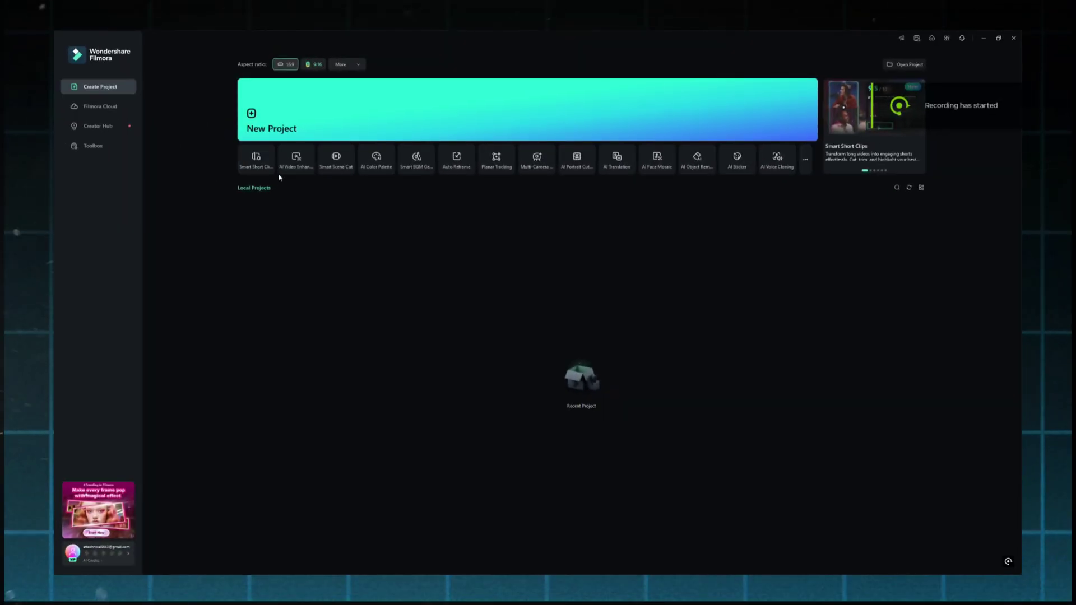
- Open Smart Short Clips from the AI tools and load and preview the interview video
left_click(800, 155)
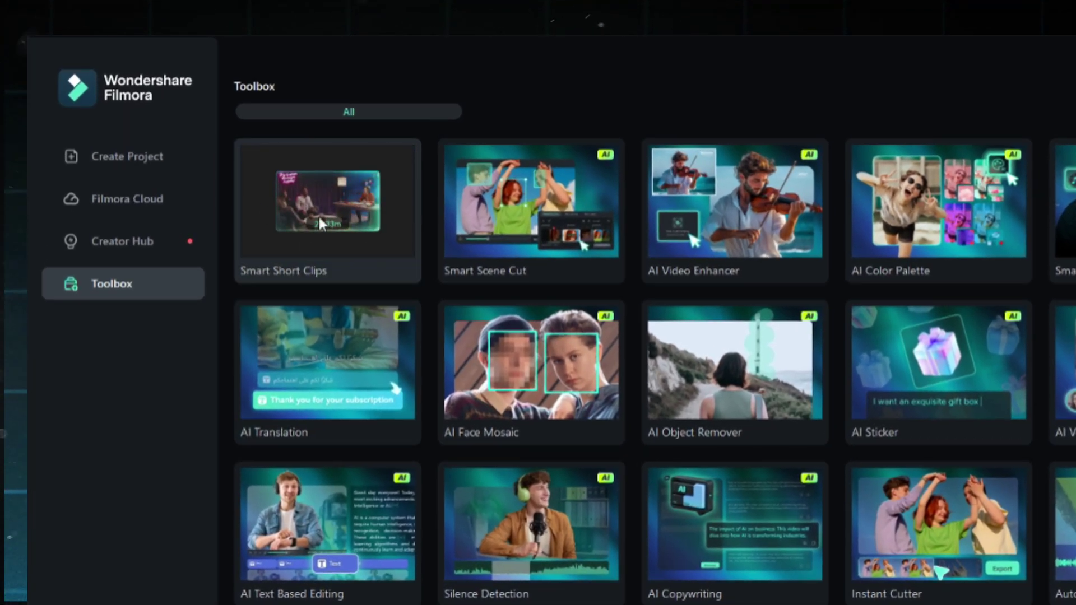
left_click(320, 220)
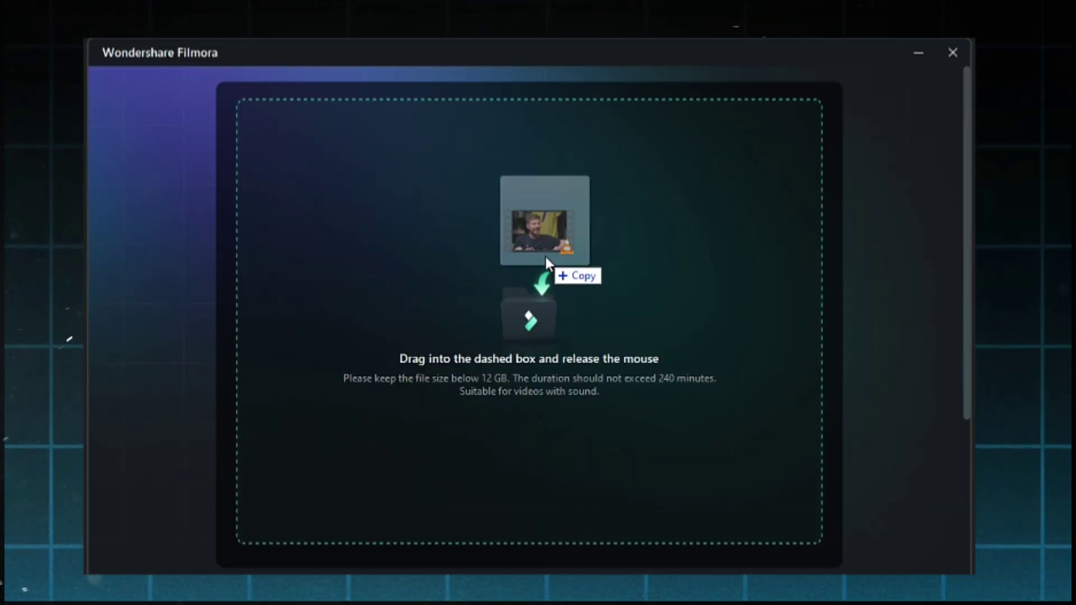
left_click_drag(546, 256, 545, 256)
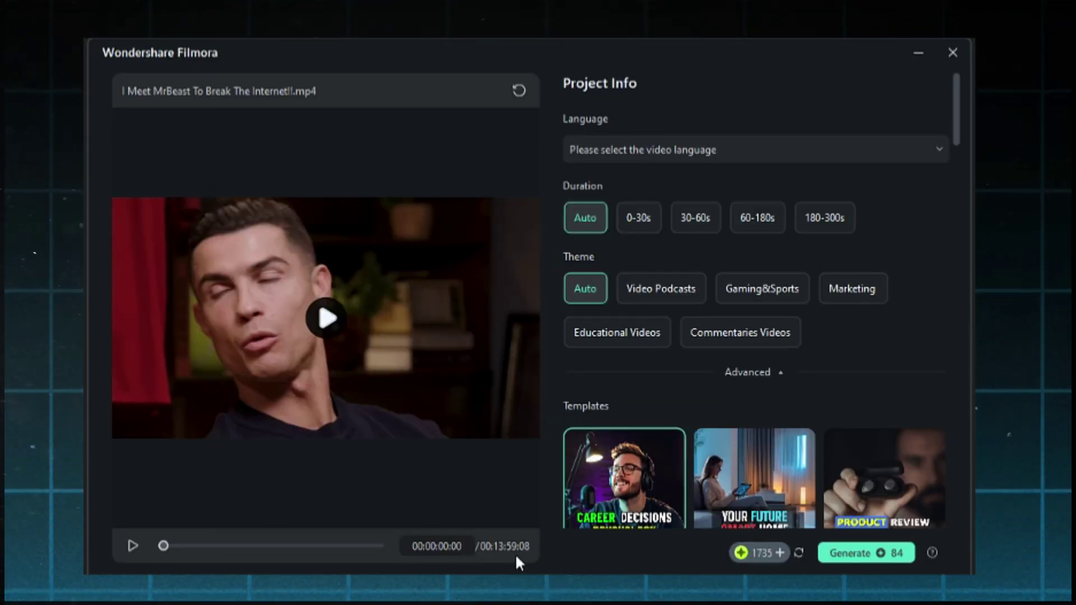
left_click(327, 316)
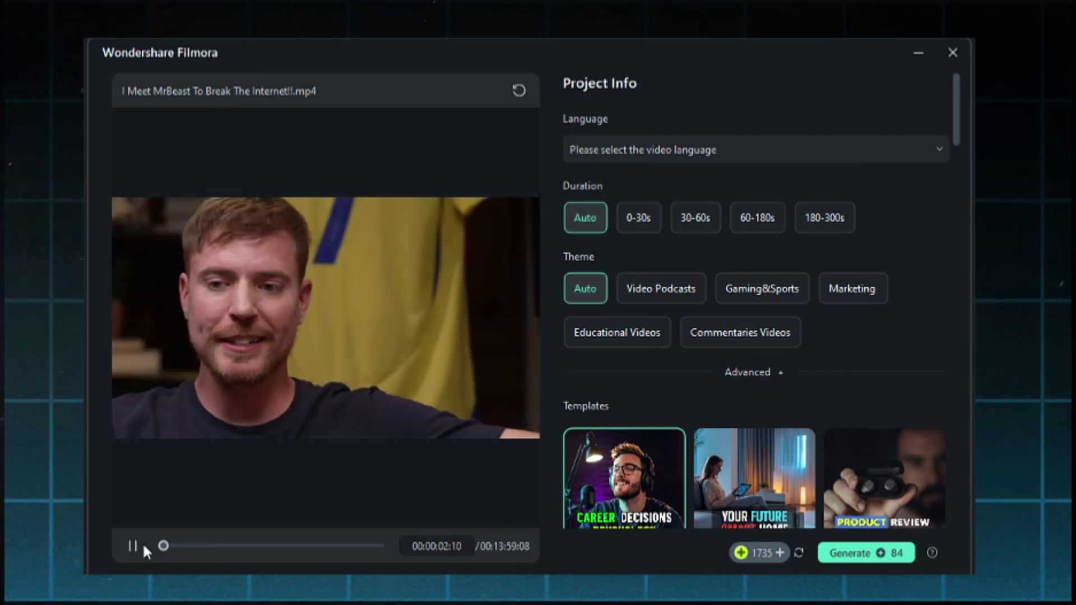
left_click(133, 545)
- Set the language to English (US), duration to 0-30s and theme to Video Podcasts
left_click(729, 151)
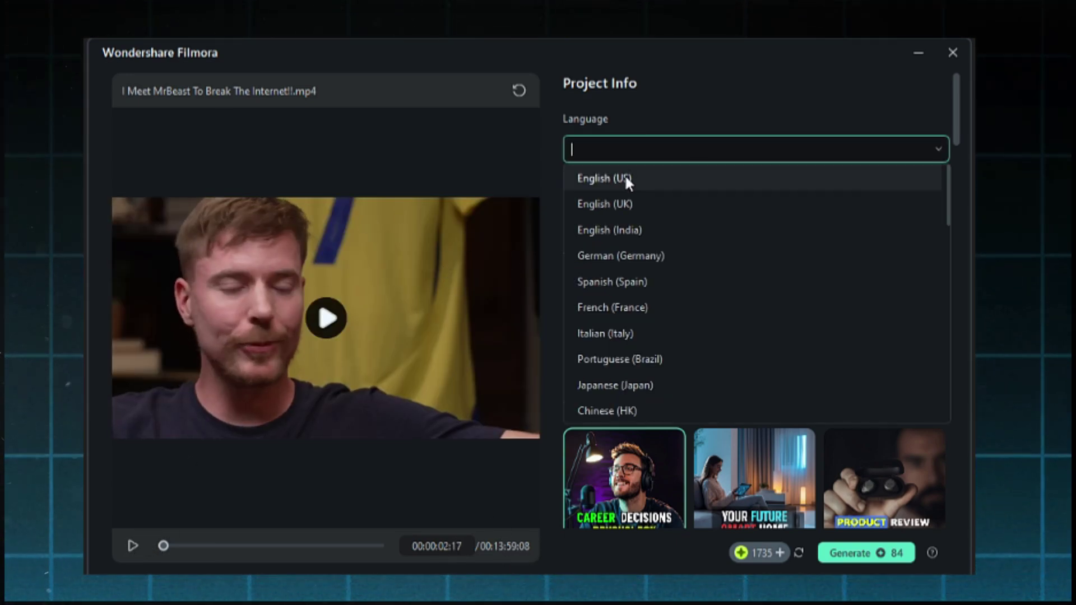
left_click(635, 176)
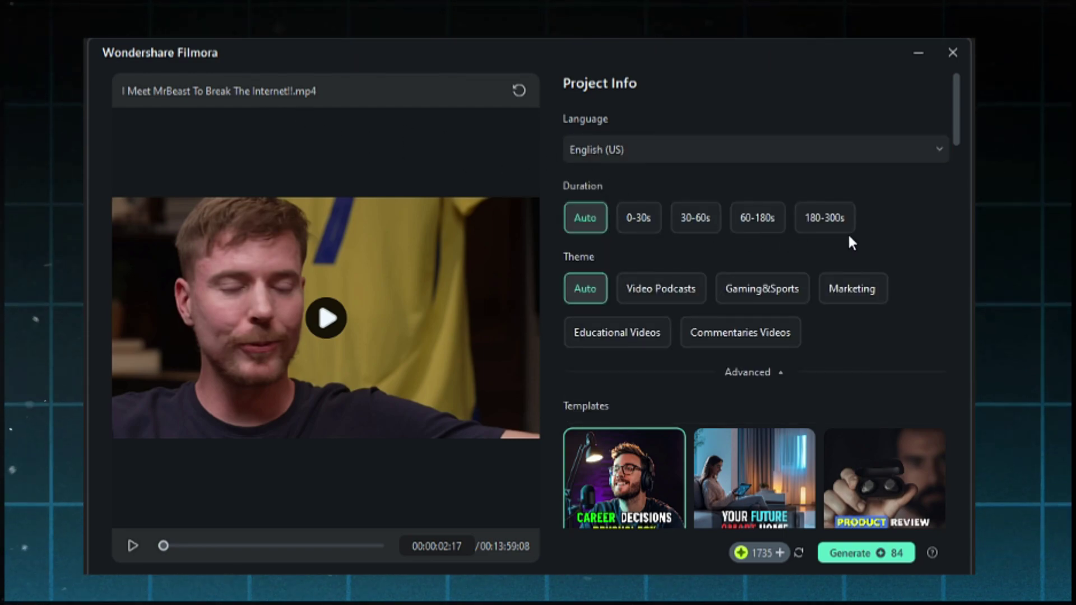
left_click(638, 217)
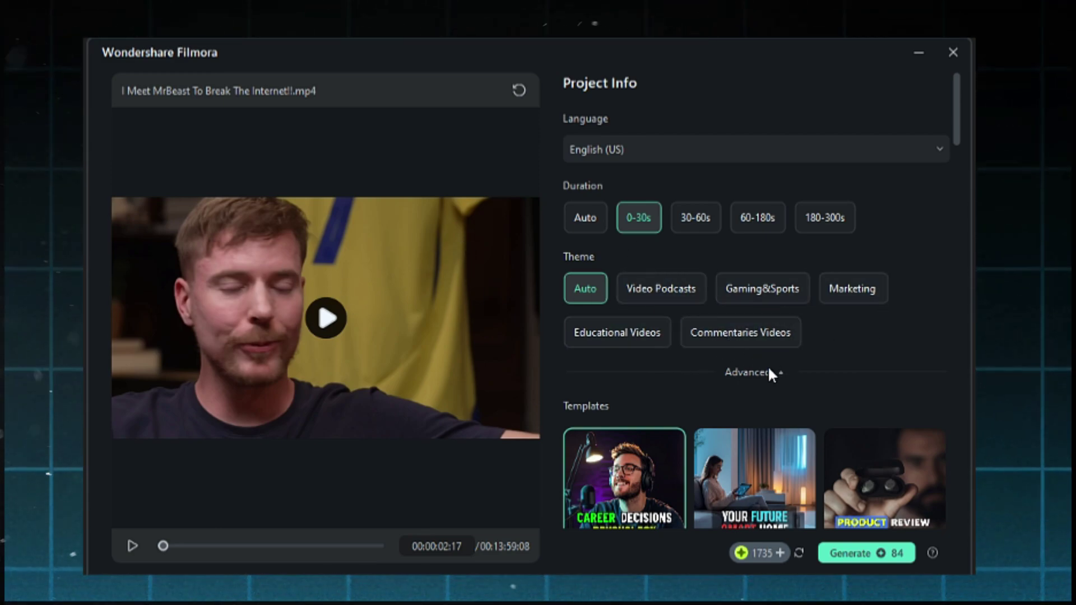
left_click(748, 372)
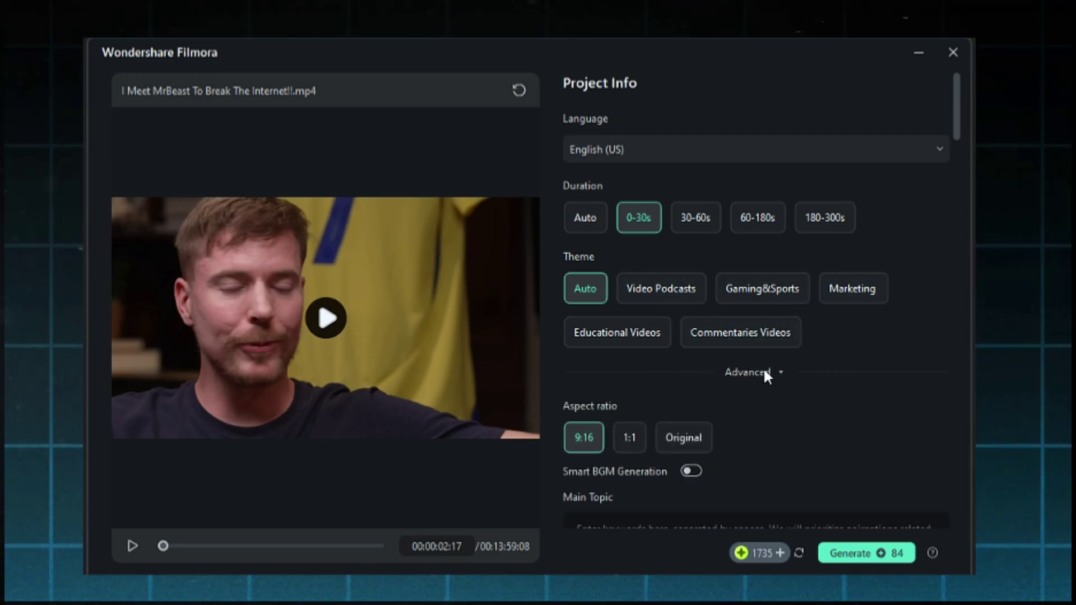
left_click(661, 289)
scroll(796, 317, "down", 3)
scroll(794, 325, "down", 3)
scroll(793, 321, "down", 3)
scroll(793, 322, "down", 2)
scroll(793, 323, "up", 2)
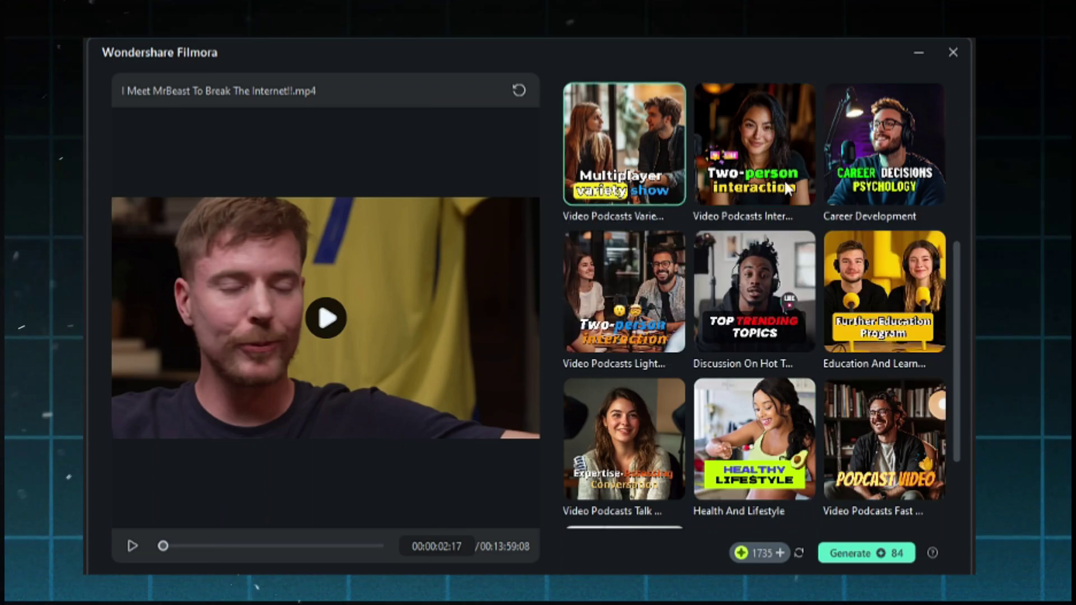
- Generate short clips from the interview using the Two-person interaction template
left_click(786, 156)
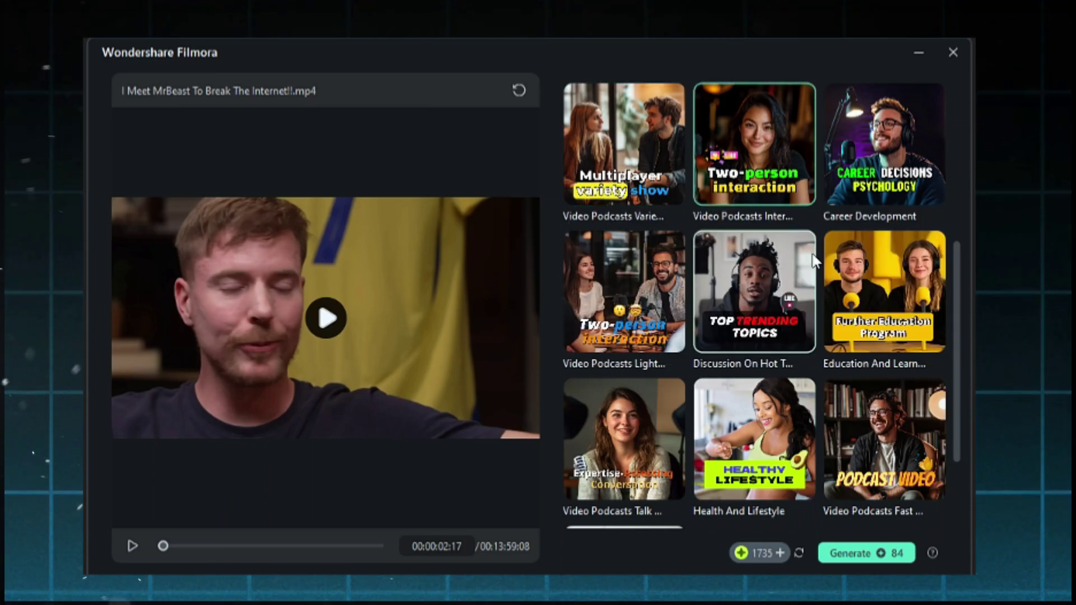
left_click(887, 555)
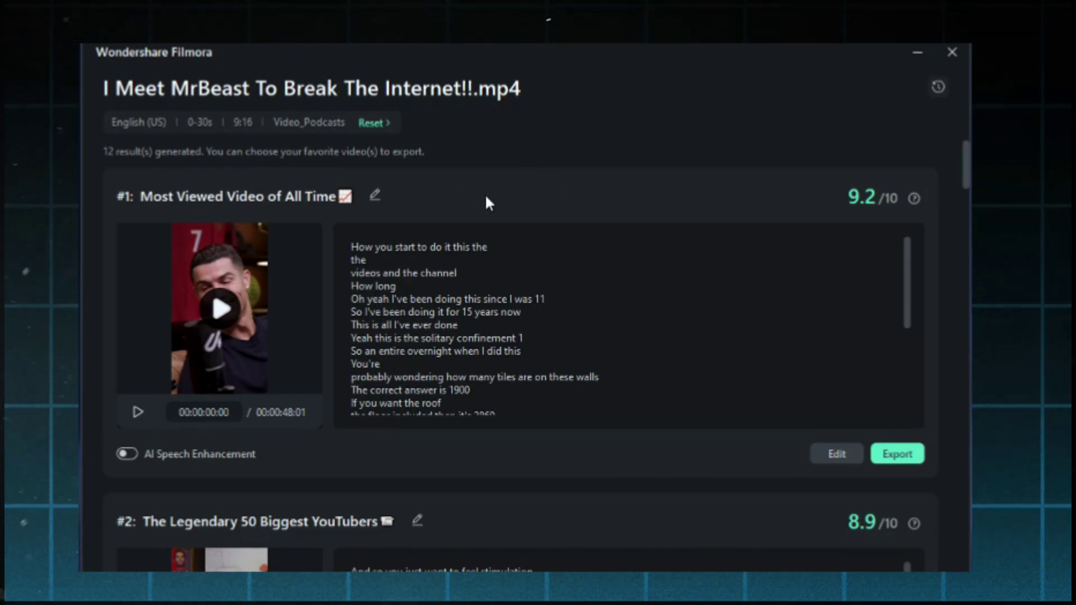
scroll(484, 201, "down", 2)
scroll(474, 319, "down", 3)
scroll(473, 327, "up", 4)
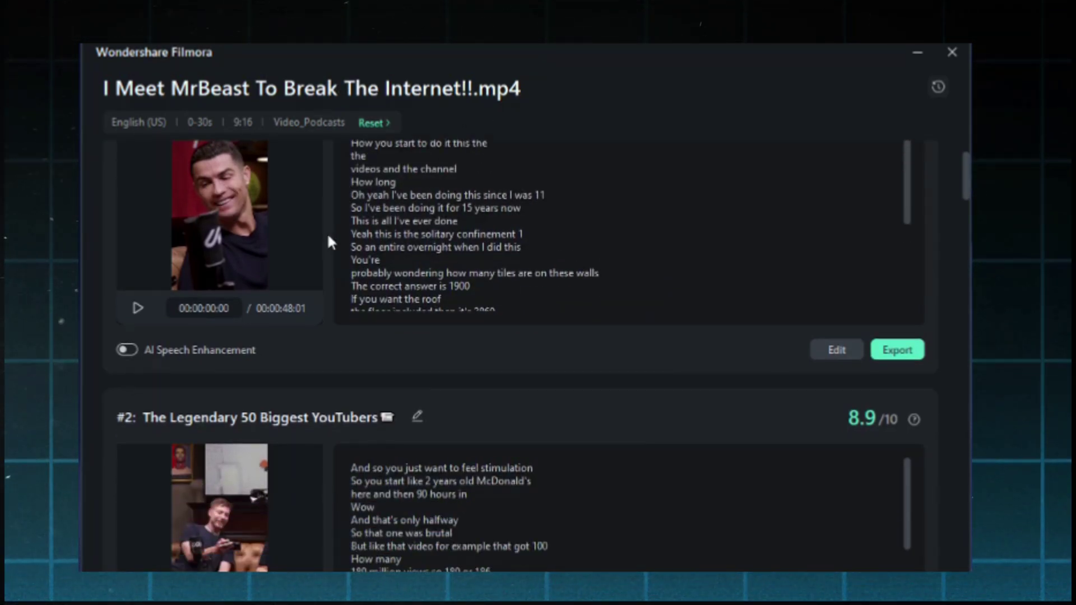
scroll(327, 232, "down", 5)
scroll(327, 232, "down", 5)
scroll(327, 233, "down", 5)
scroll(327, 232, "down", 5)
scroll(327, 232, "down", 3)
- Preview short clip #4, 'Surviving the Craziest Challenges' (8.5/10)
left_click(219, 253)
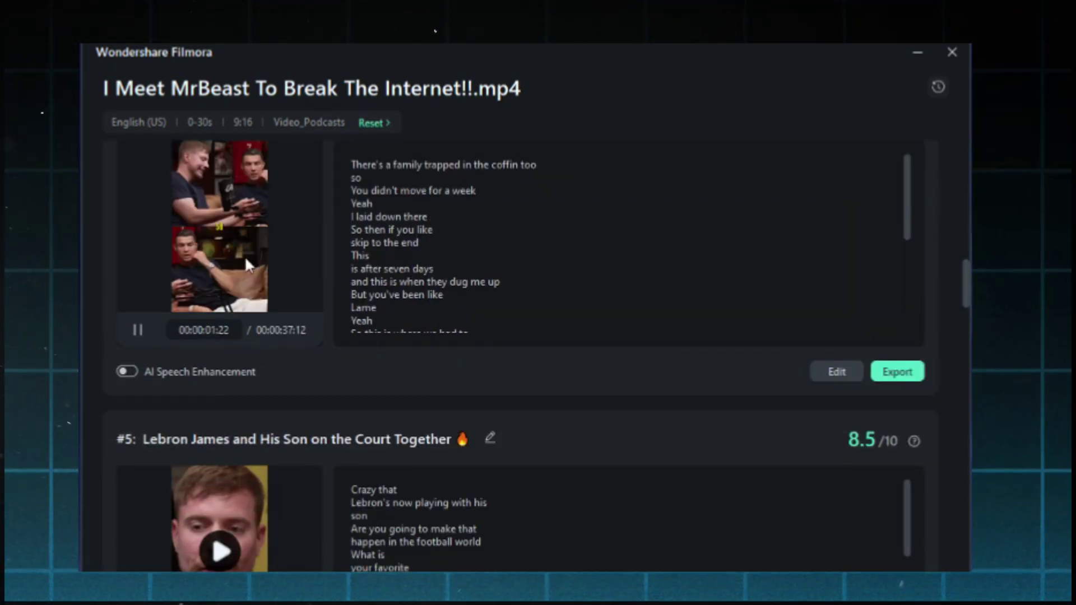
scroll(283, 244, "up", 1)
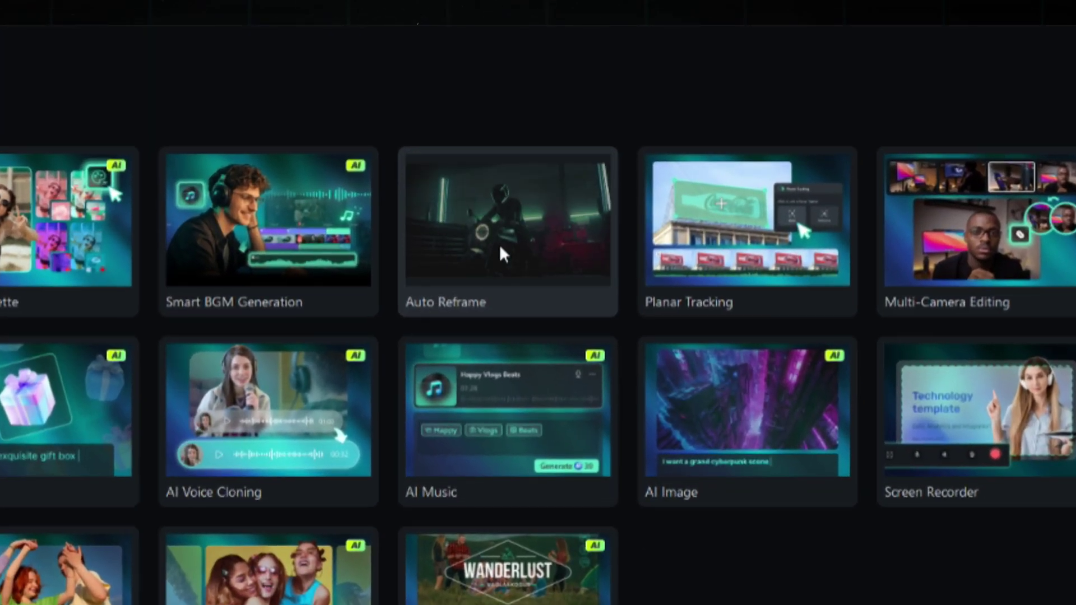
- Load Auto re-frame.mp4 into Auto Reframe with 9:16 ratio and Auto motion speed
left_click(499, 241)
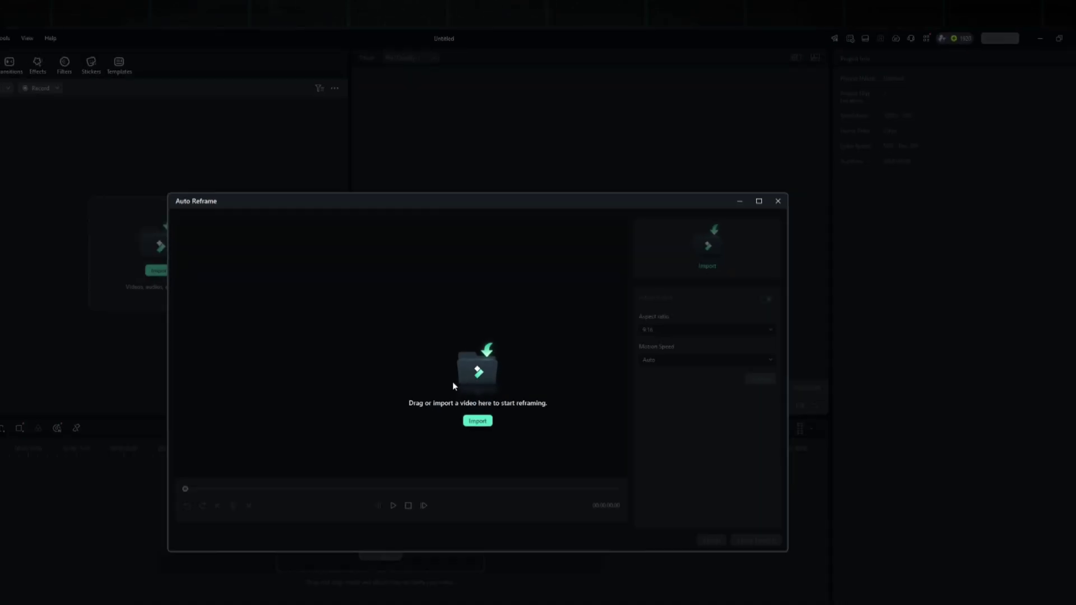
left_click(537, 342)
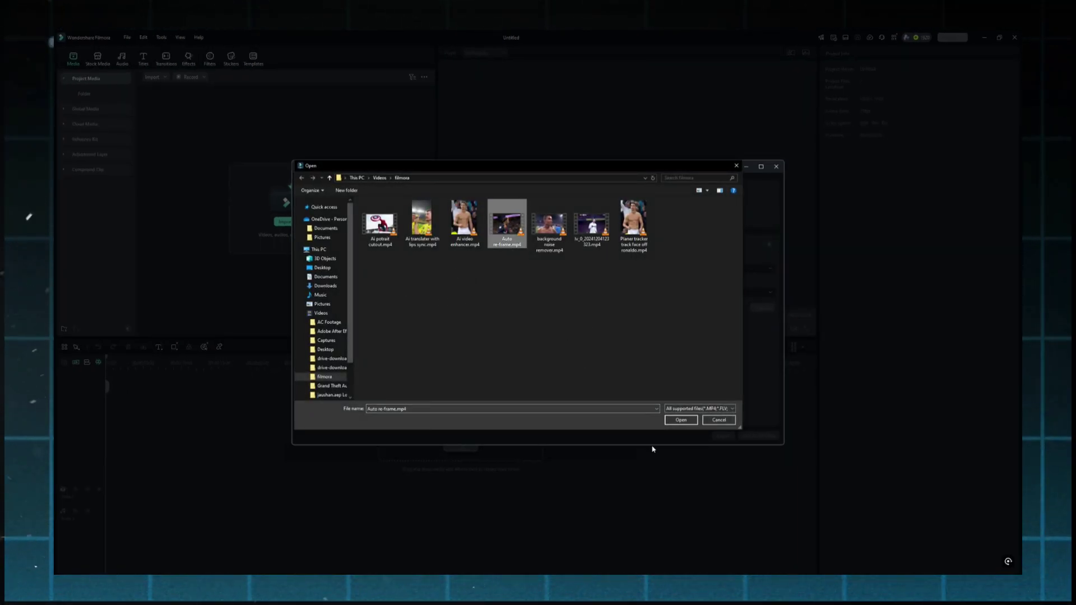
left_click(682, 421)
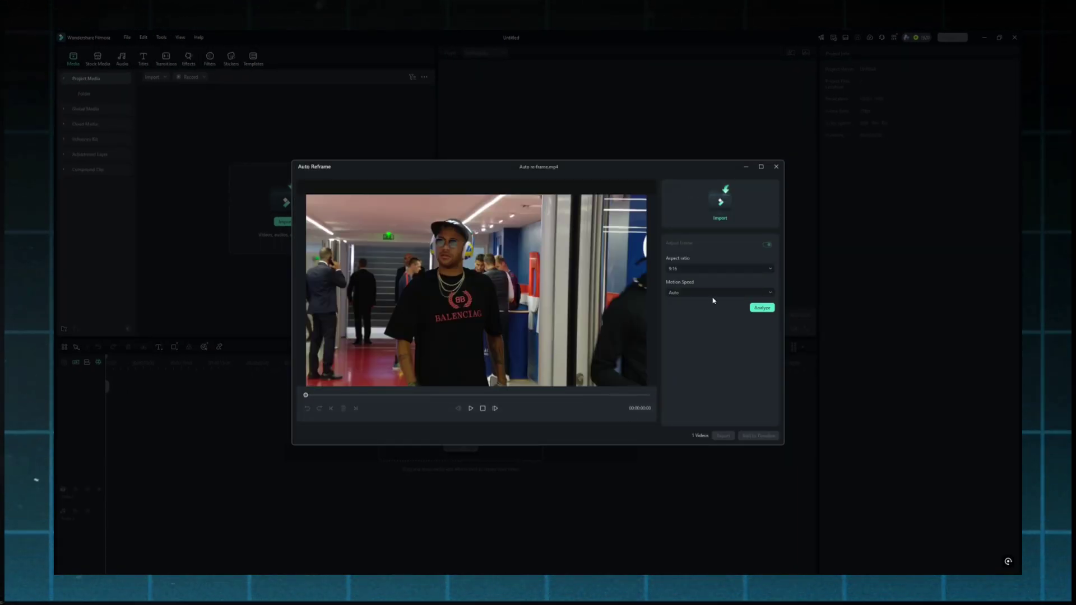
left_click(719, 268)
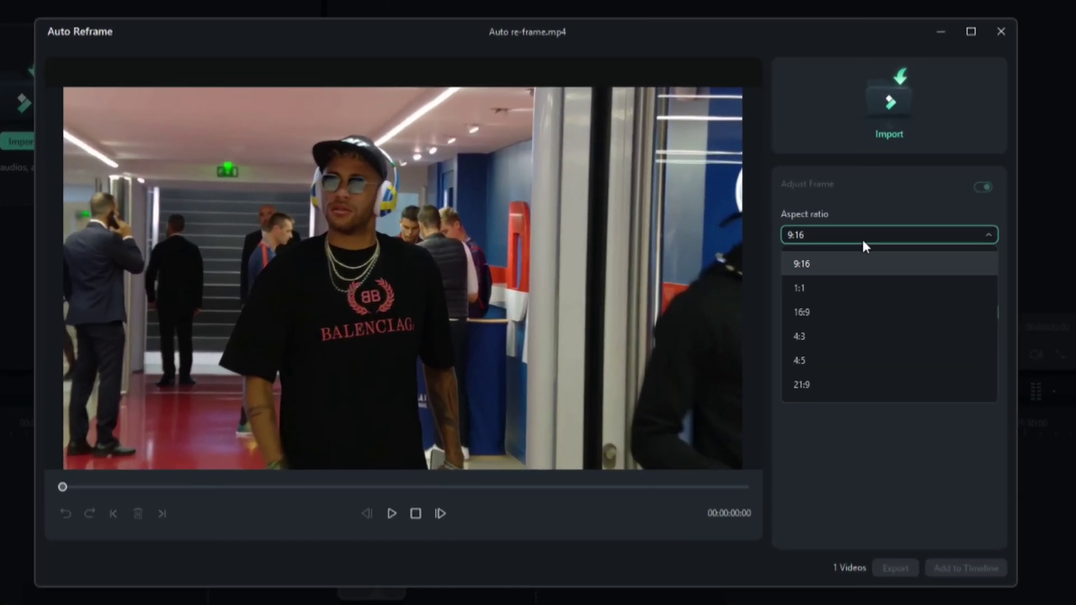
left_click(718, 268)
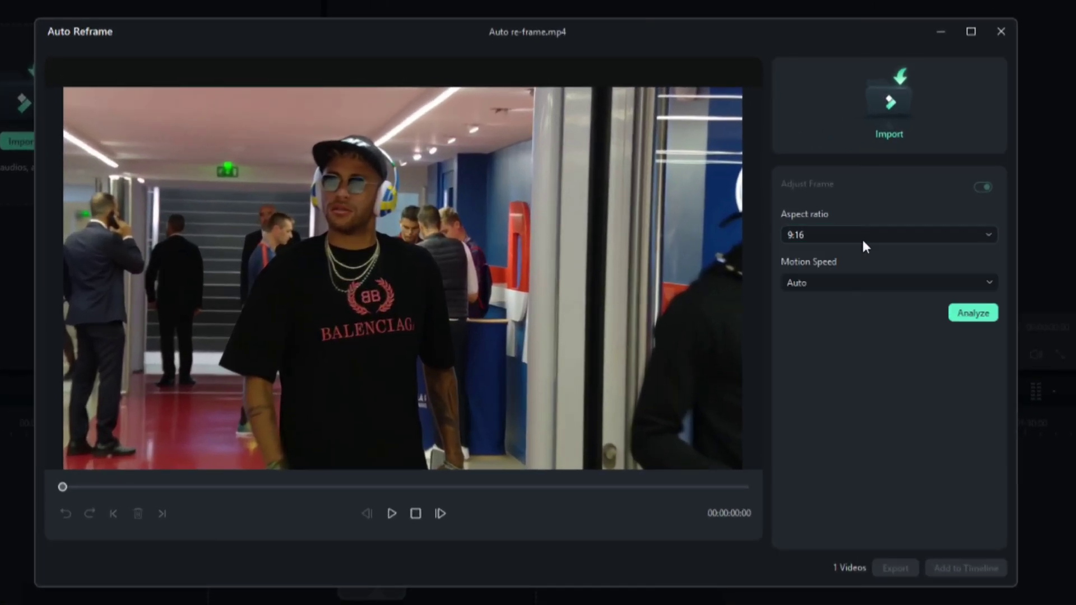
left_click(914, 282)
left_click(915, 291)
- Analyze the footage and add the vertical reframed clip to the timeline
left_click(962, 318)
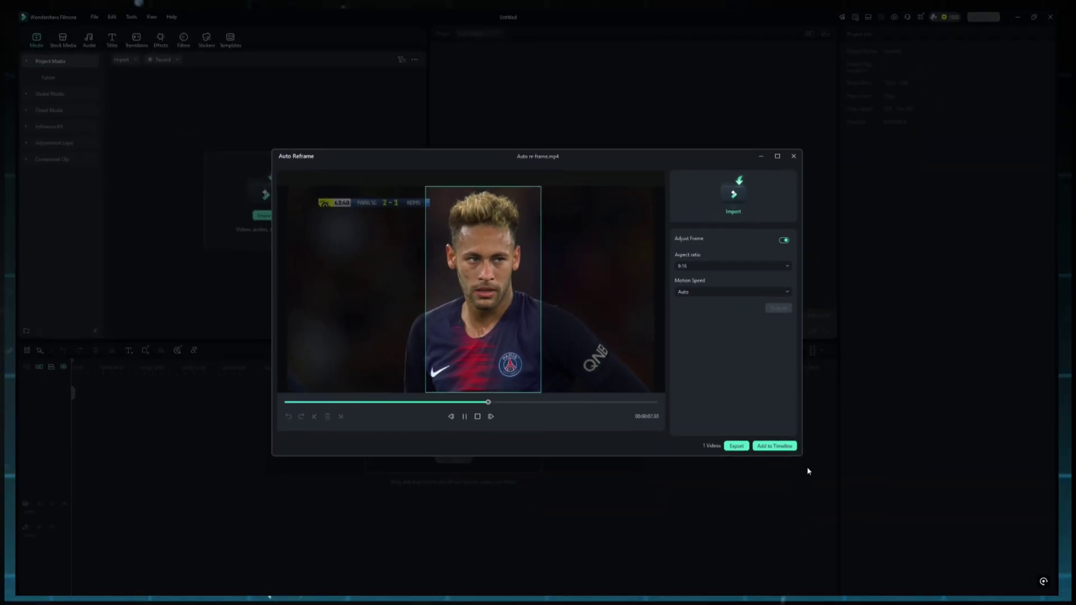
left_click(774, 446)
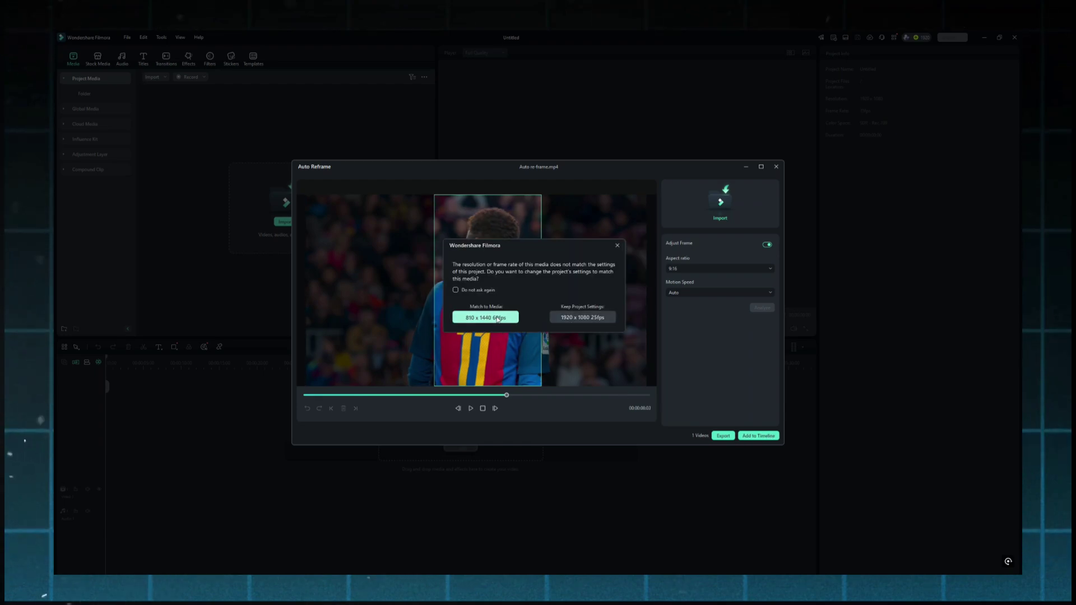
left_click(486, 318)
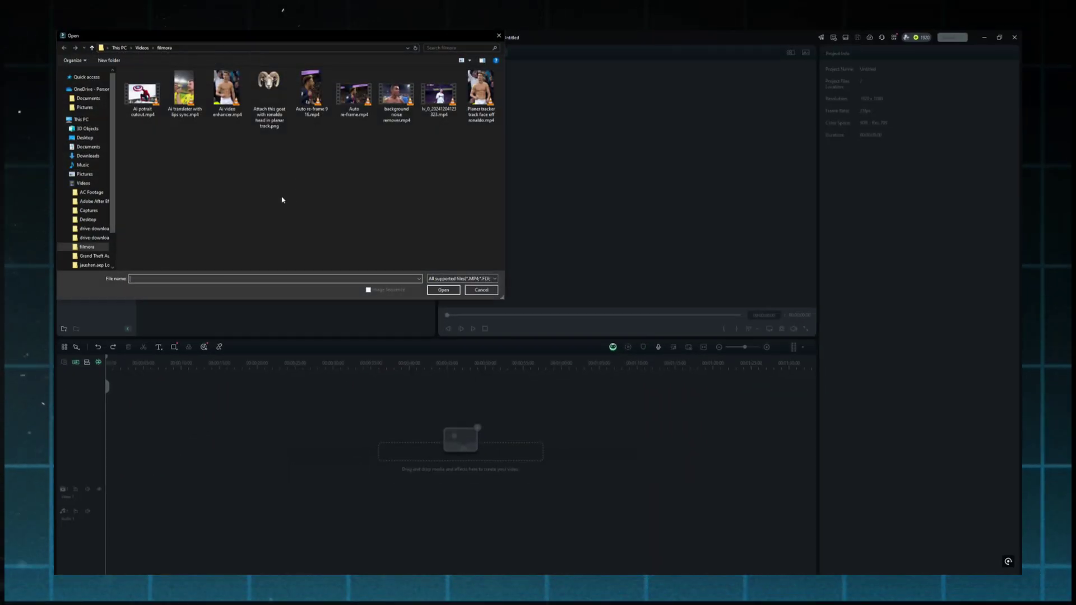
- Put the imported celebration clip on the timeline, matching project settings to the media
left_click(443, 290)
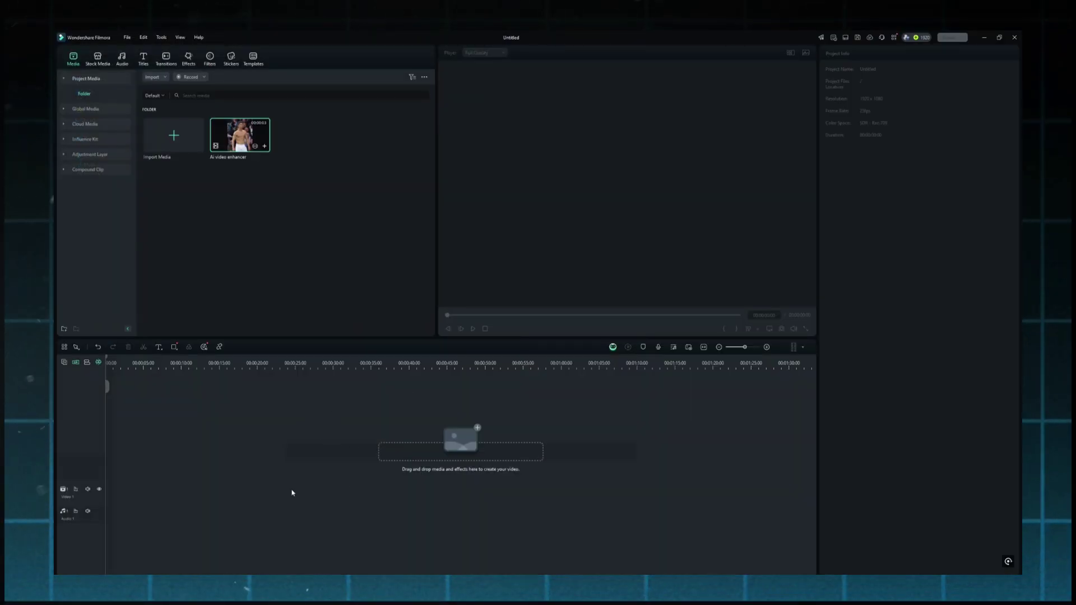
left_click_drag(236, 317, 139, 476)
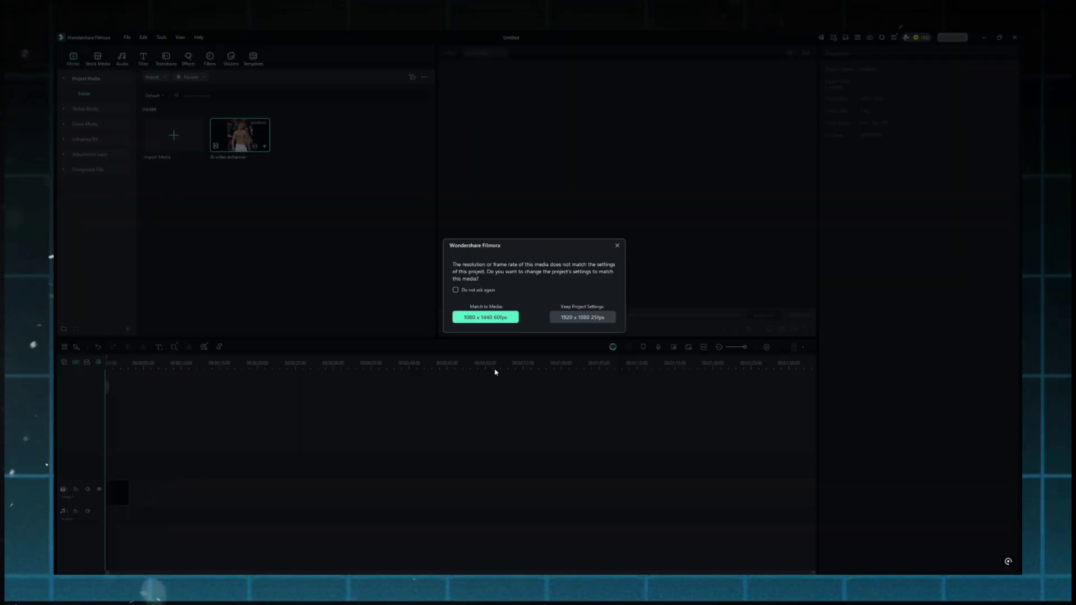
left_click(486, 320)
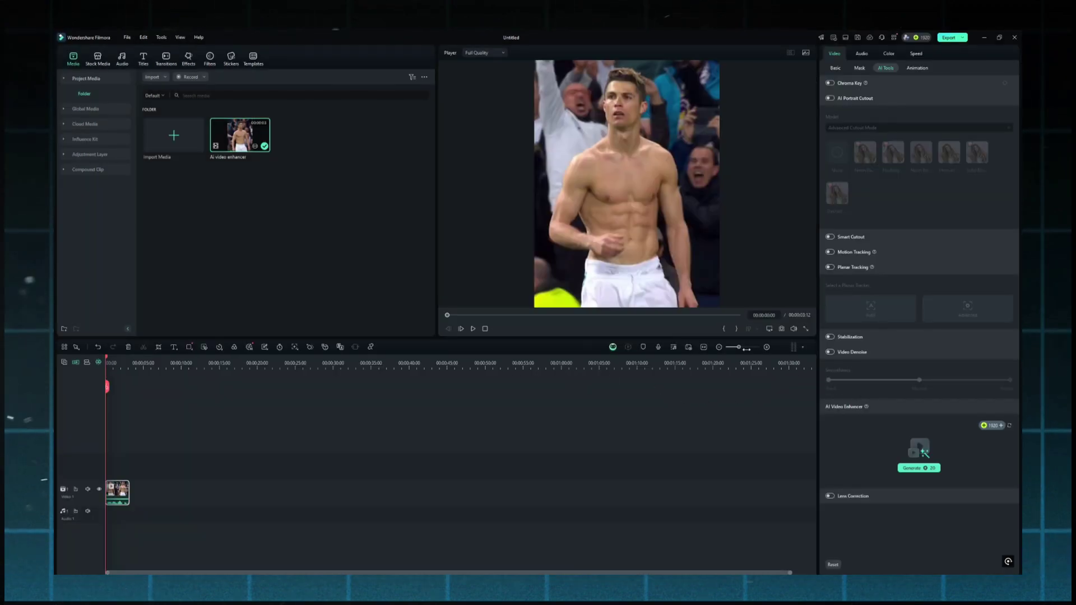
- Create an AI Video Enhancer copy of the clip and play it back
key("space")
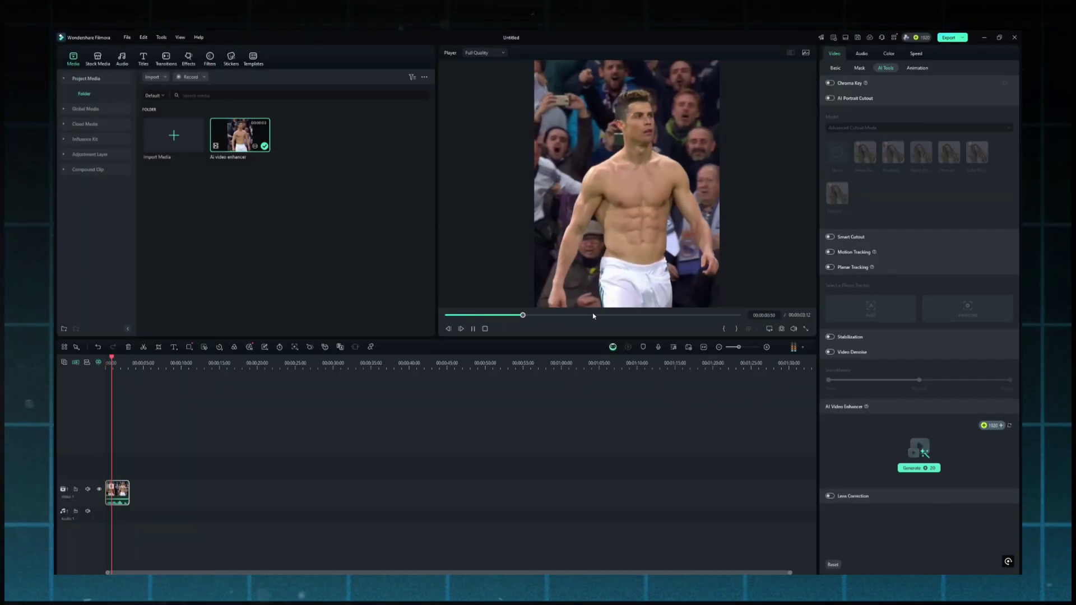
left_click(108, 363)
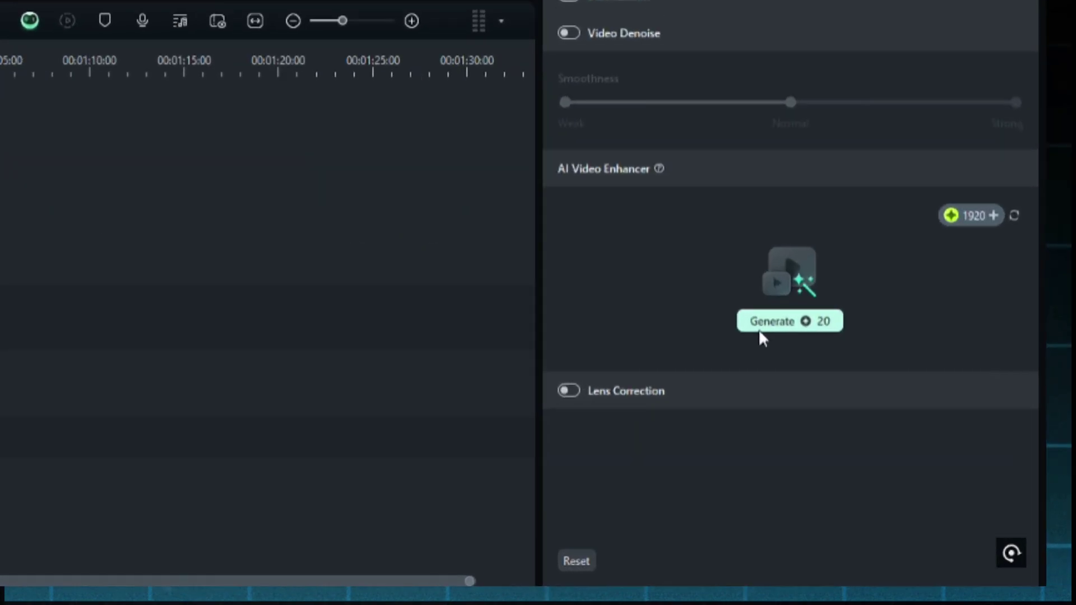
left_click(764, 336)
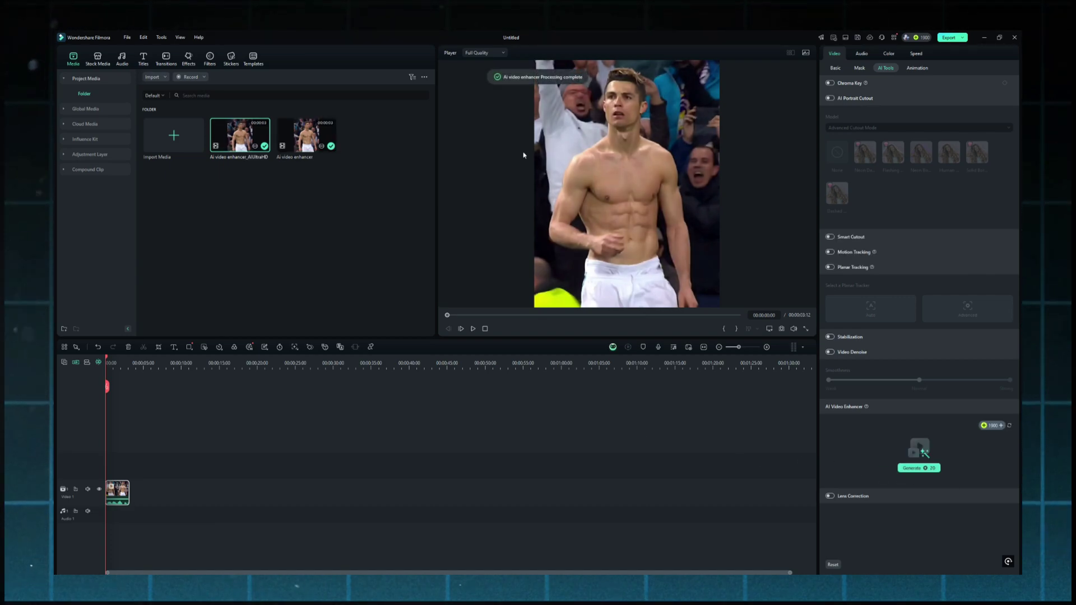
key("space")
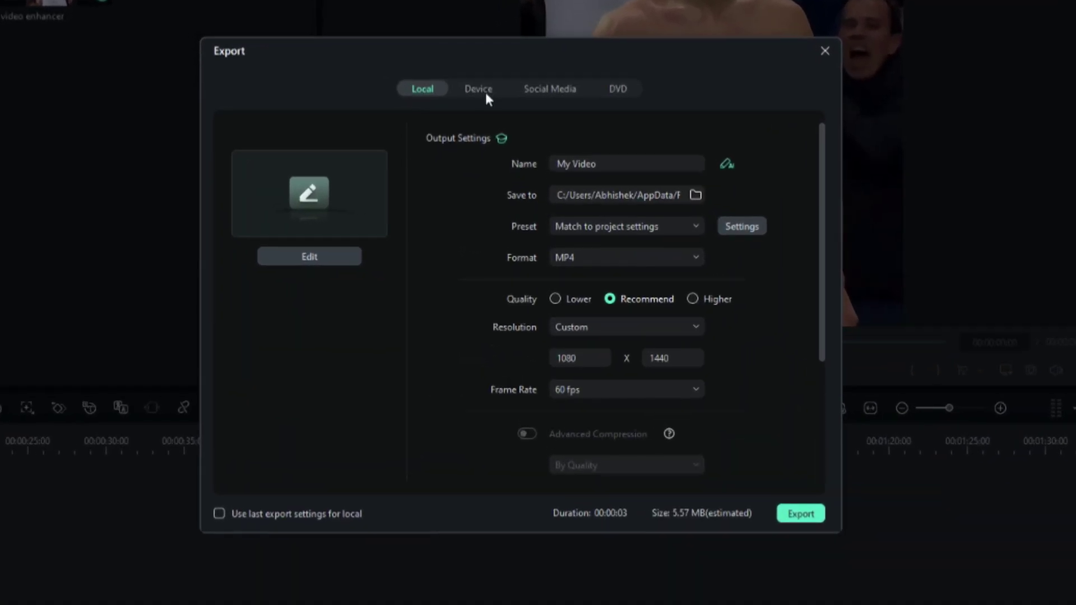
- Use the Device (iPhone) export settings with Higher quality
left_click(475, 89)
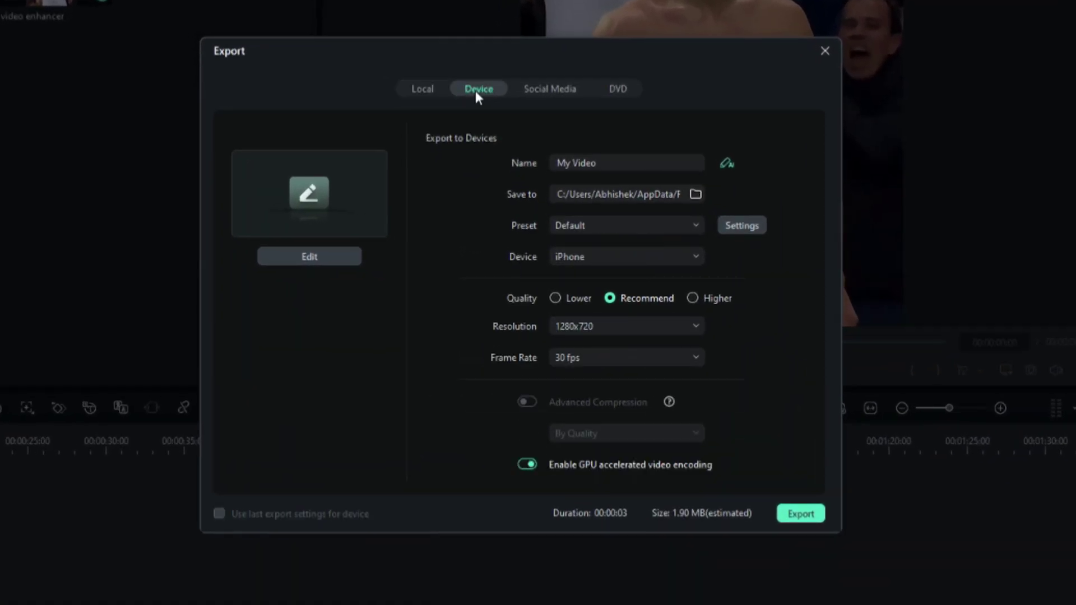
left_click(423, 90)
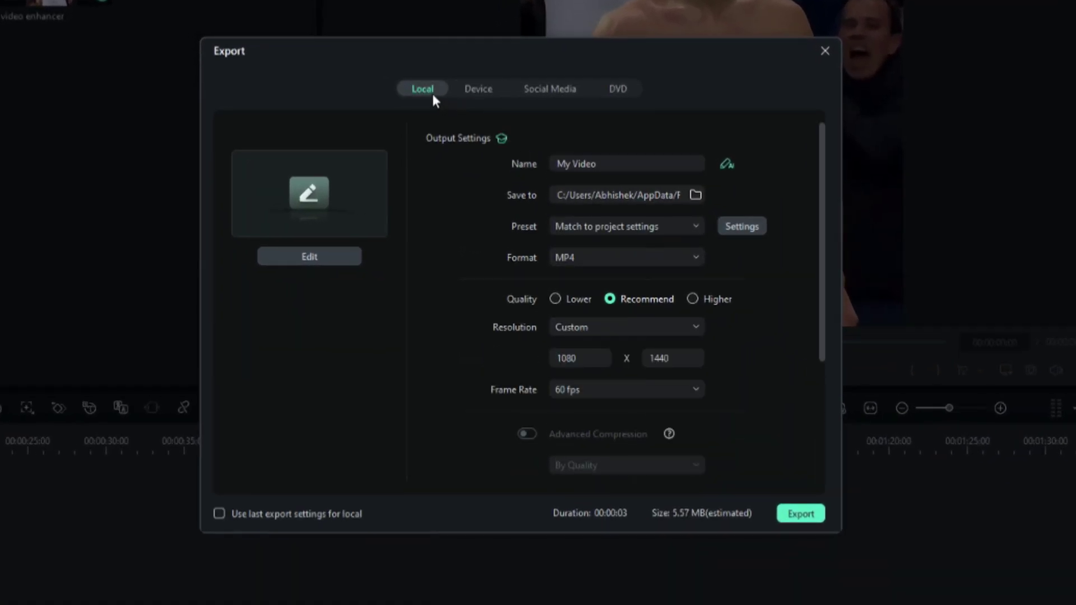
left_click(479, 91)
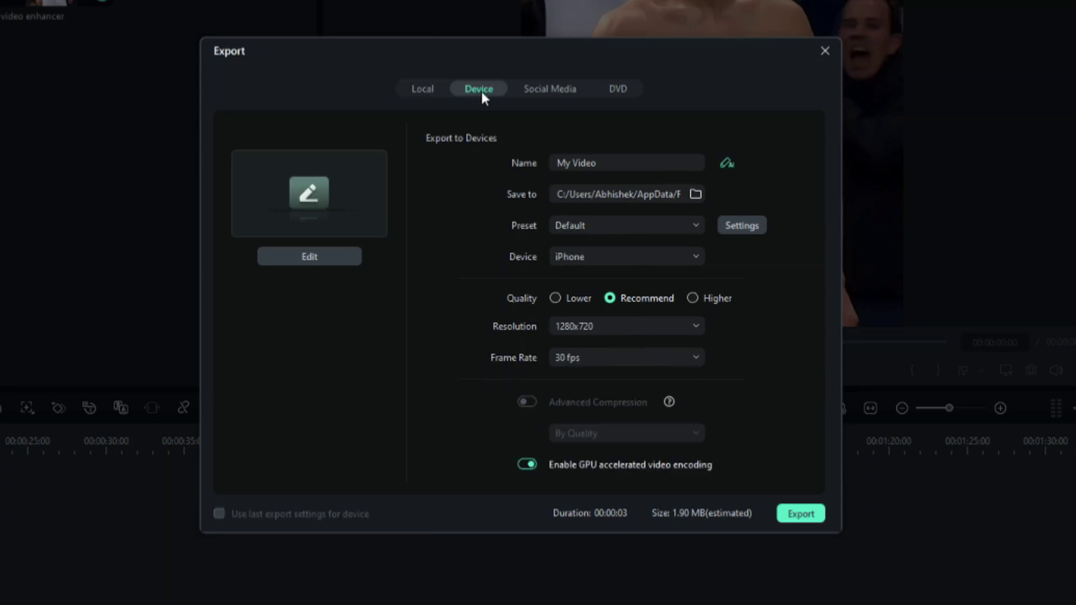
left_click(555, 297)
left_click(609, 297)
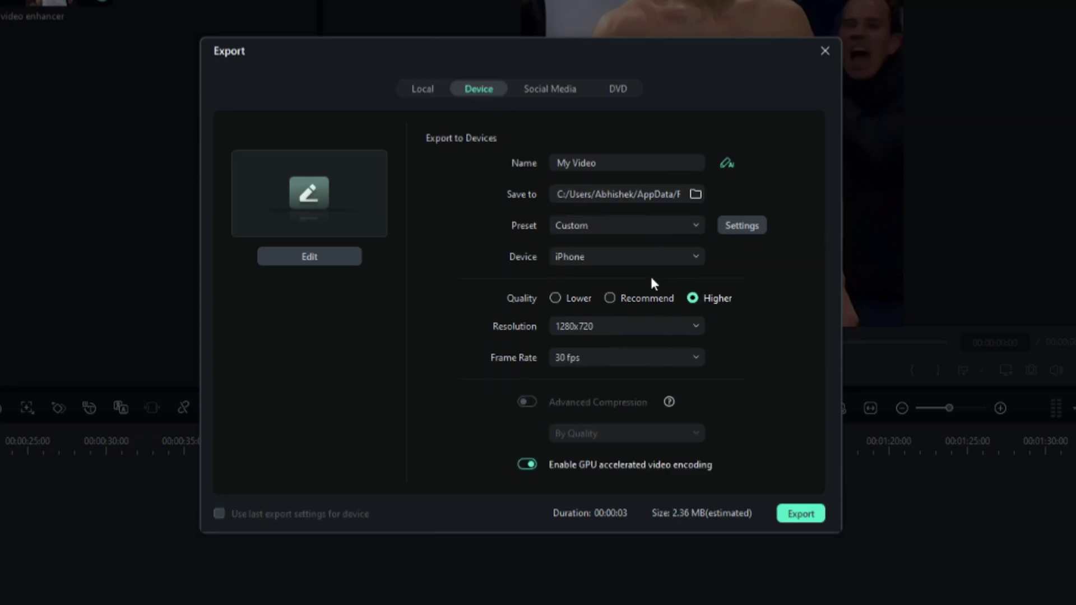
- Set the export resolution to 1440x1080 and the frame rate to 30 fps
left_click(598, 327)
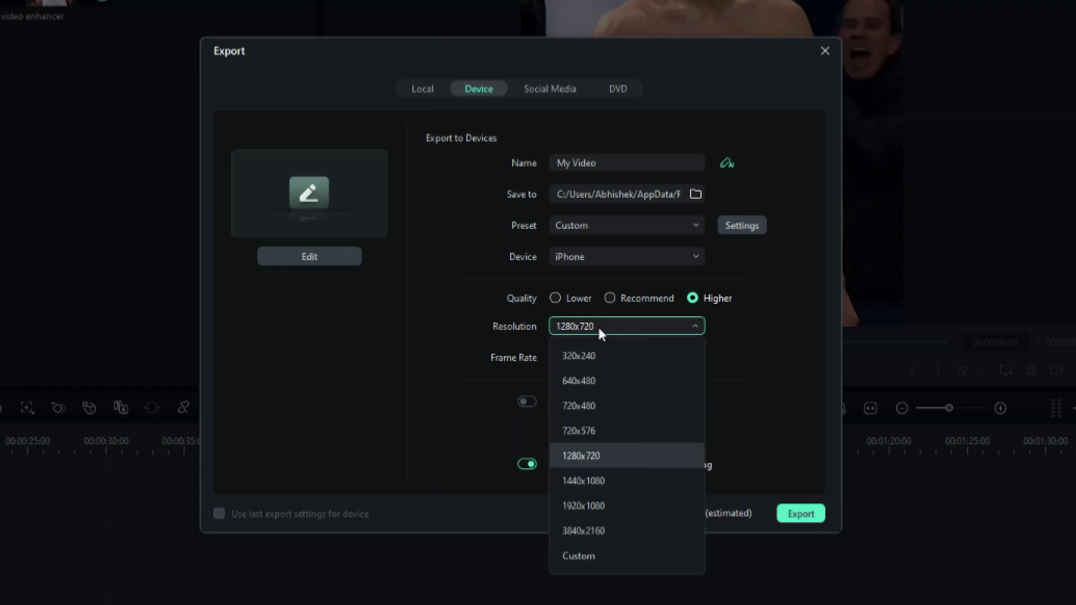
left_click(609, 527)
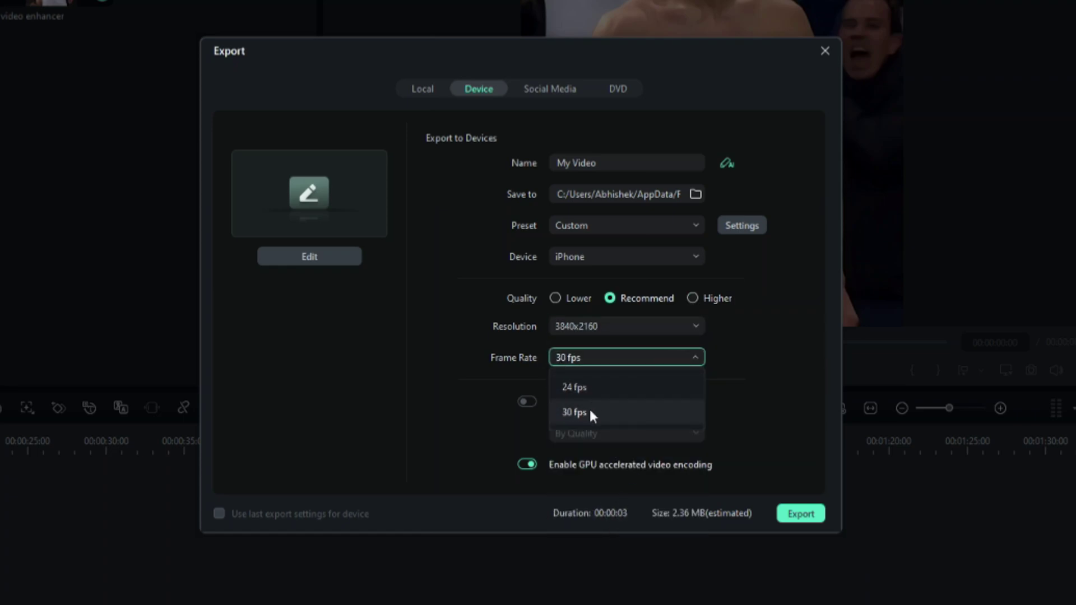
left_click(615, 330)
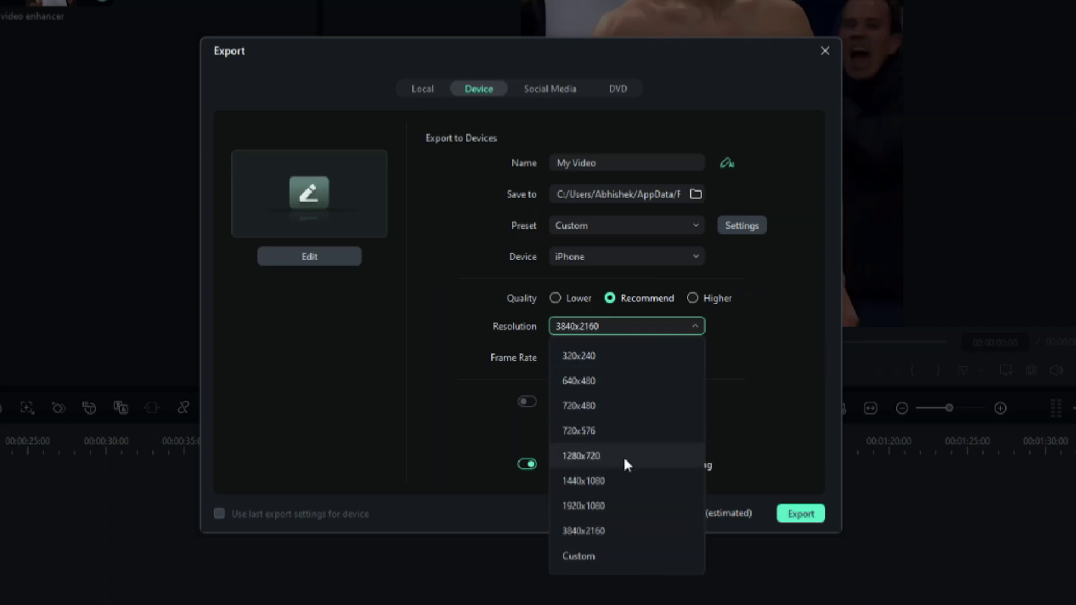
left_click(646, 477)
left_click(609, 363)
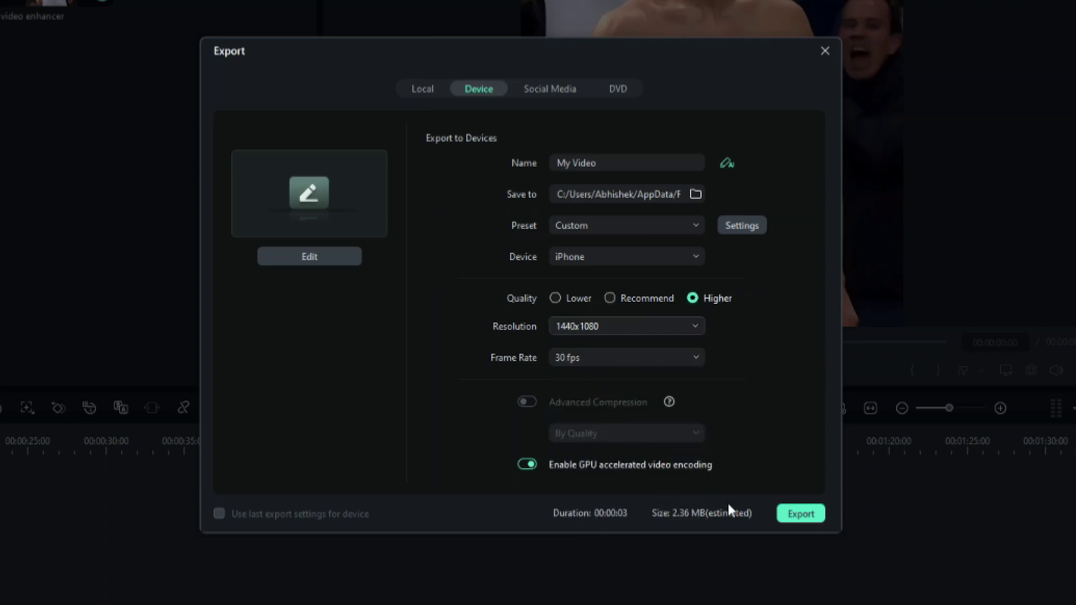
- Start the export of the enhanced football celebration clip and let it finish
left_click(799, 513)
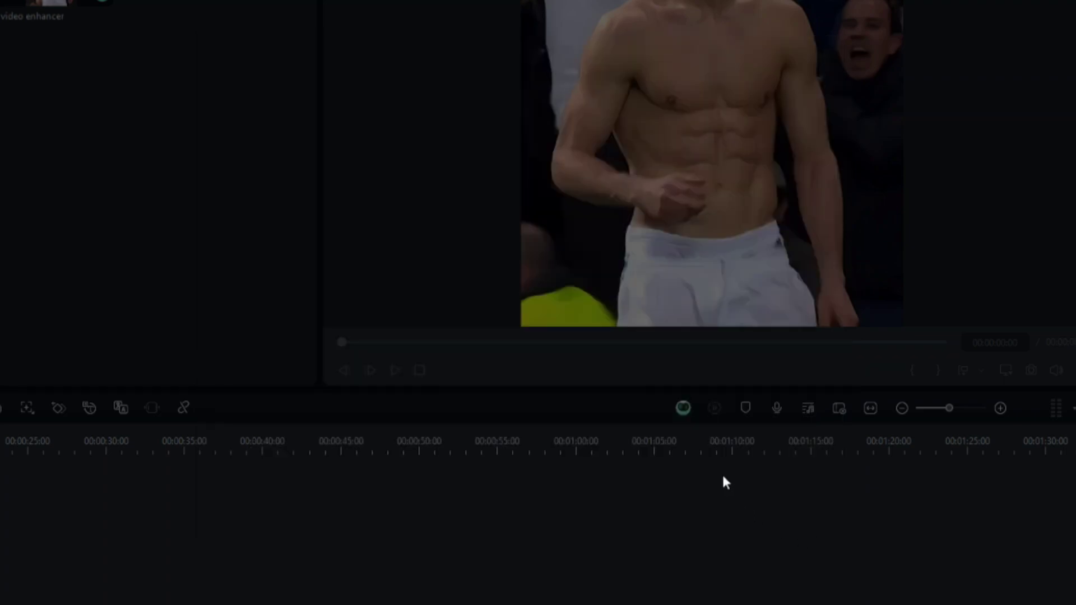